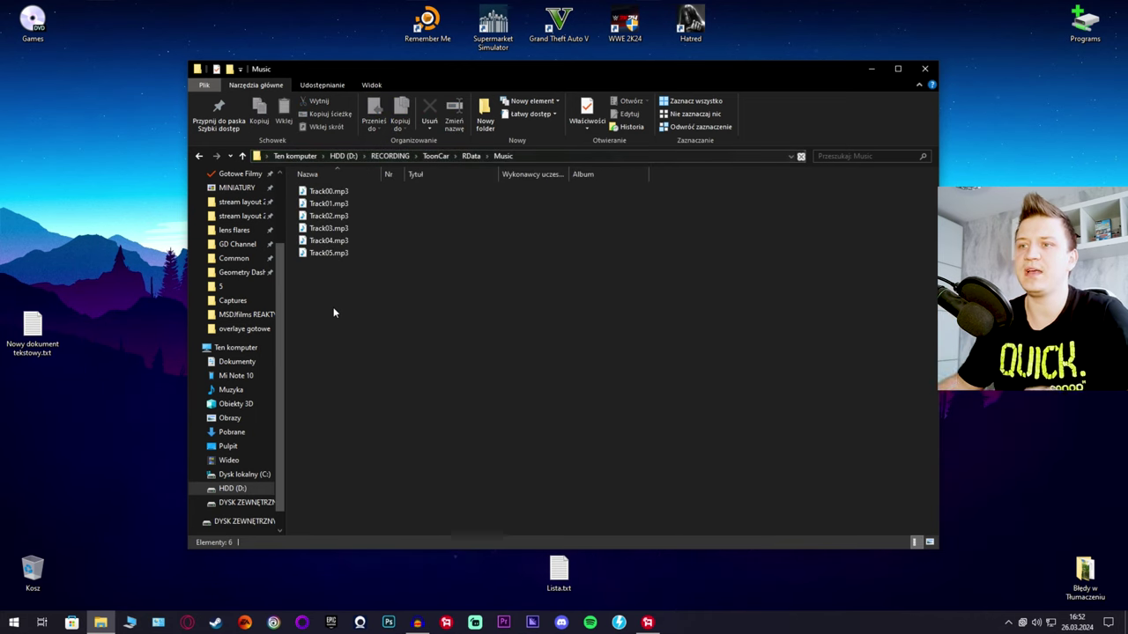
- Look through RData's Chaty folder and its Voces subfolder, then return to RData
{"action": "key", "text": "BackSpace"}
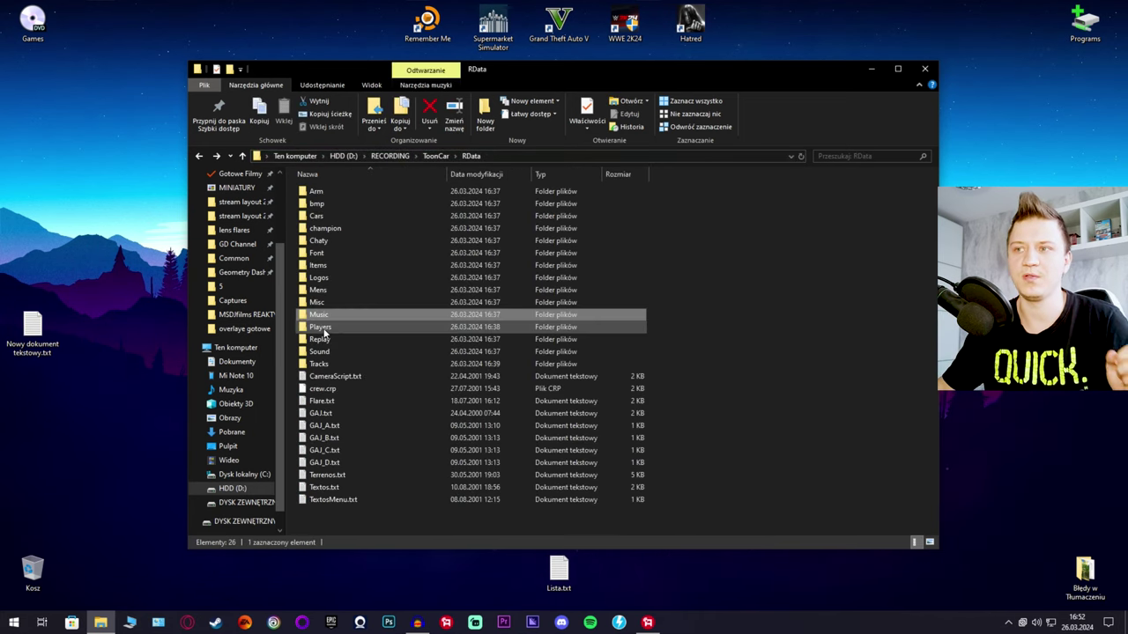
{"action": "double_click", "coordinate": [332, 246]}
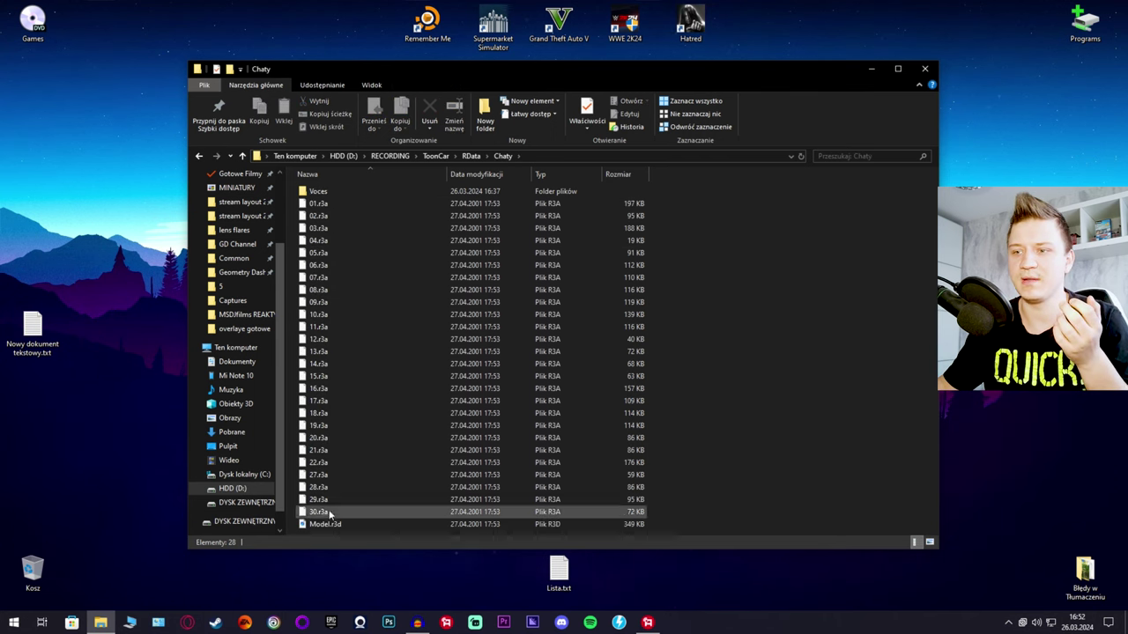
{"action": "double_click", "coordinate": [352, 196]}
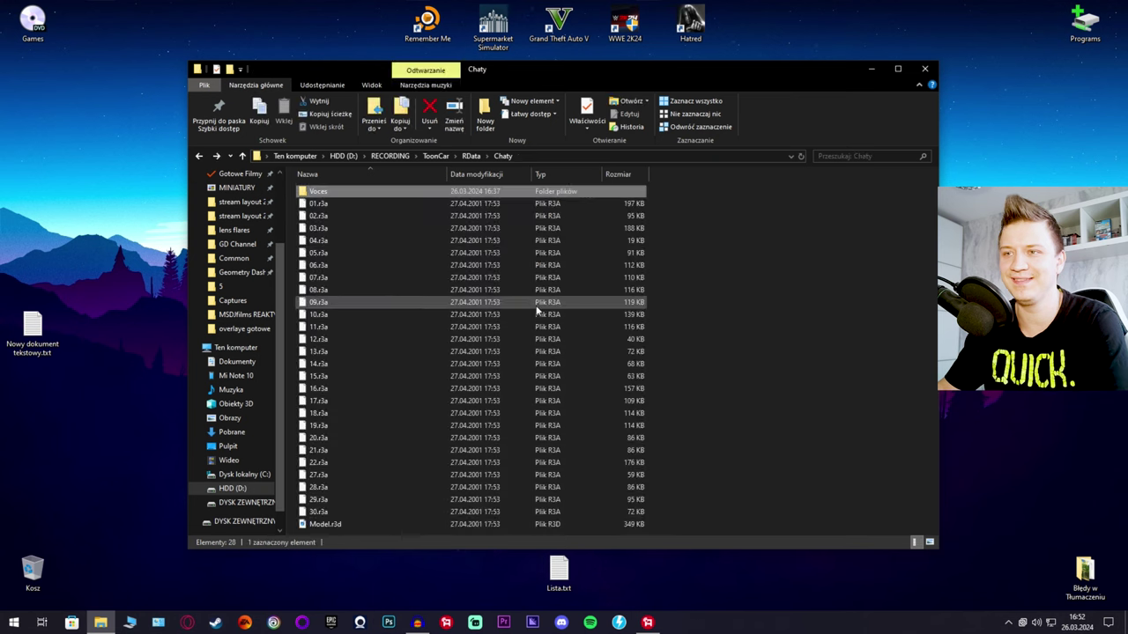
{"action": "key", "text": "BackSpace"}
{"action": "key", "text": "BackSpace"}
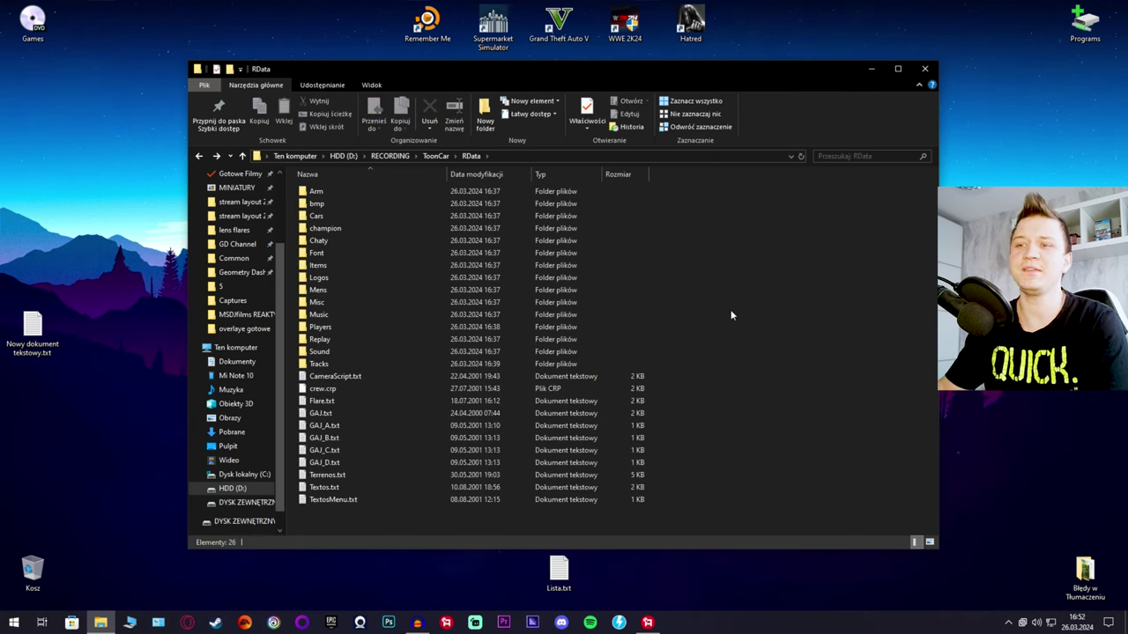
- Open RData's Mens folder and view the character images FenimoreS.bmp and ChattyS.bmp, closing the viewer after each
{"action": "double_click", "coordinate": [380, 291]}
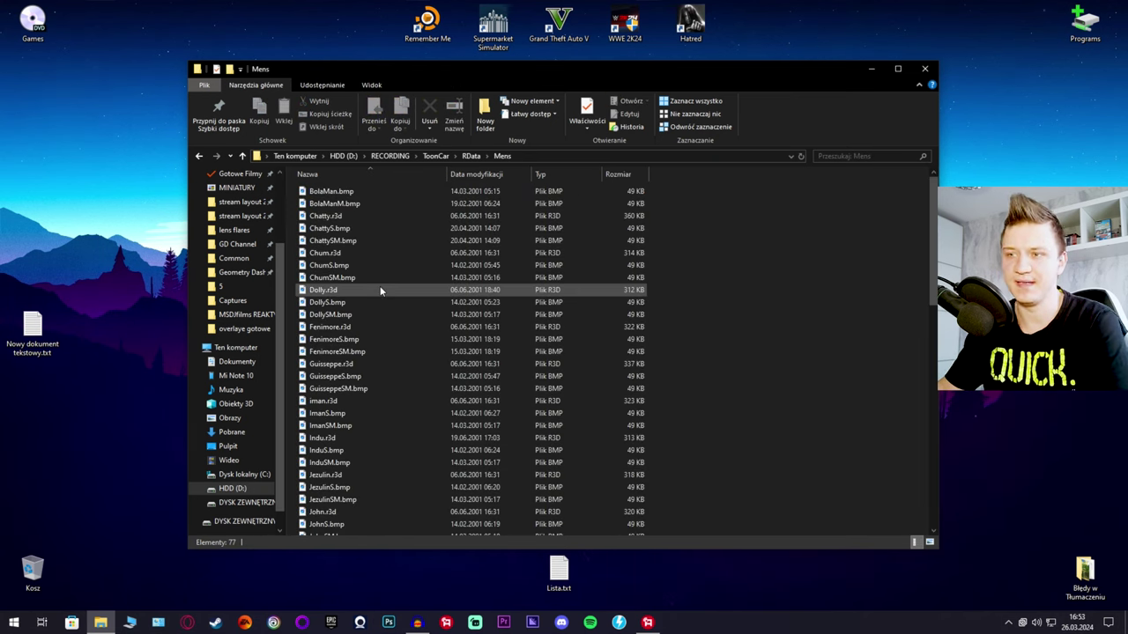
{"action": "double_click", "coordinate": [370, 339]}
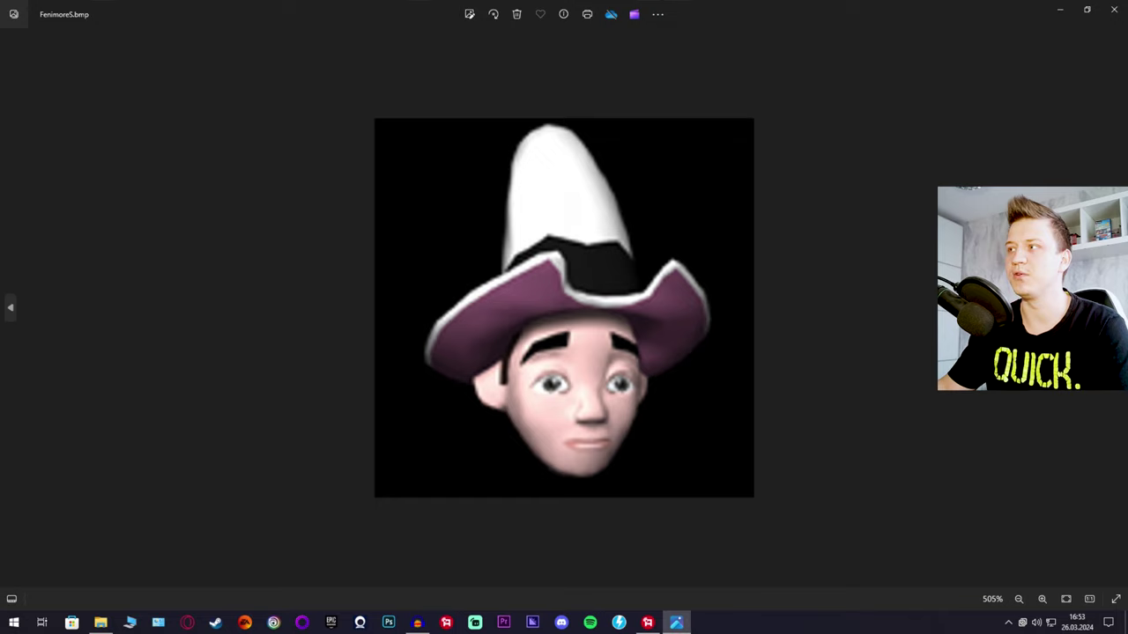
{"action": "left_click", "coordinate": [1114, 9]}
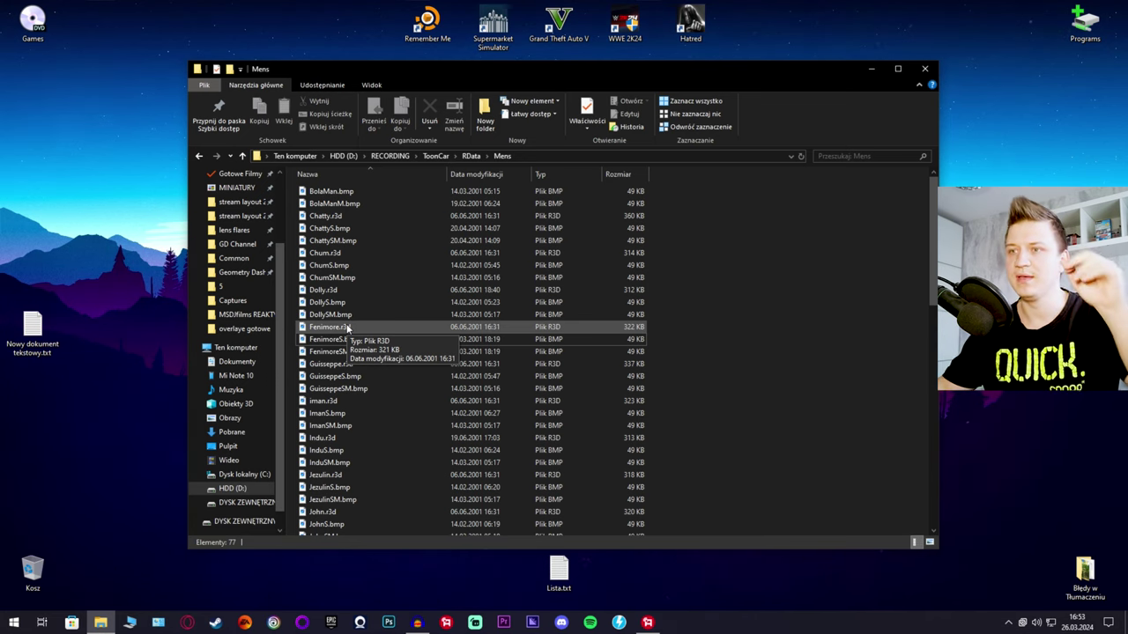
{"action": "double_click", "coordinate": [346, 228]}
{"action": "scroll", "coordinate": [558, 326], "scroll_direction": "up", "scroll_amount": 5}
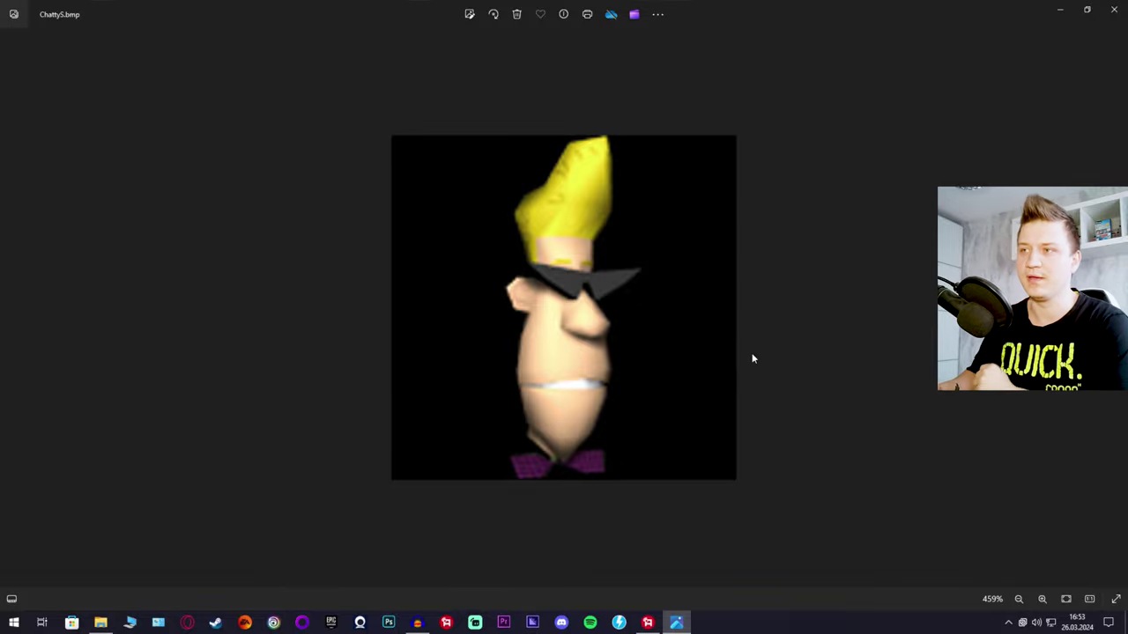
{"action": "left_click", "coordinate": [1114, 9]}
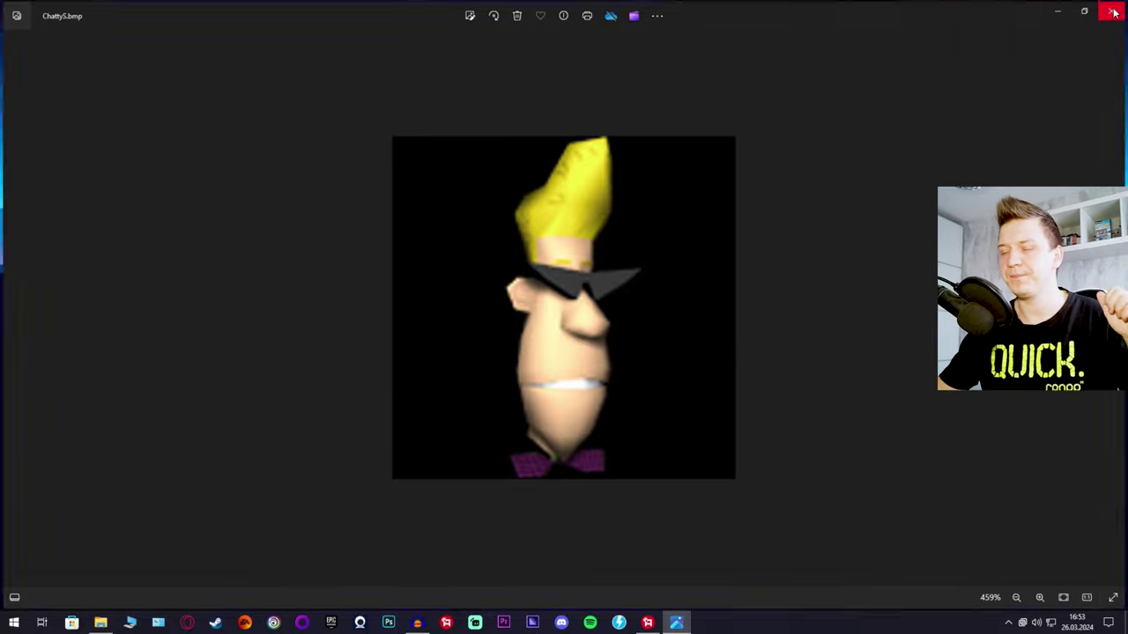
- View the character image OttoS.bmp from the Mens folder, then close the viewer
{"action": "scroll", "coordinate": [806, 349], "scroll_direction": "down", "scroll_amount": 7}
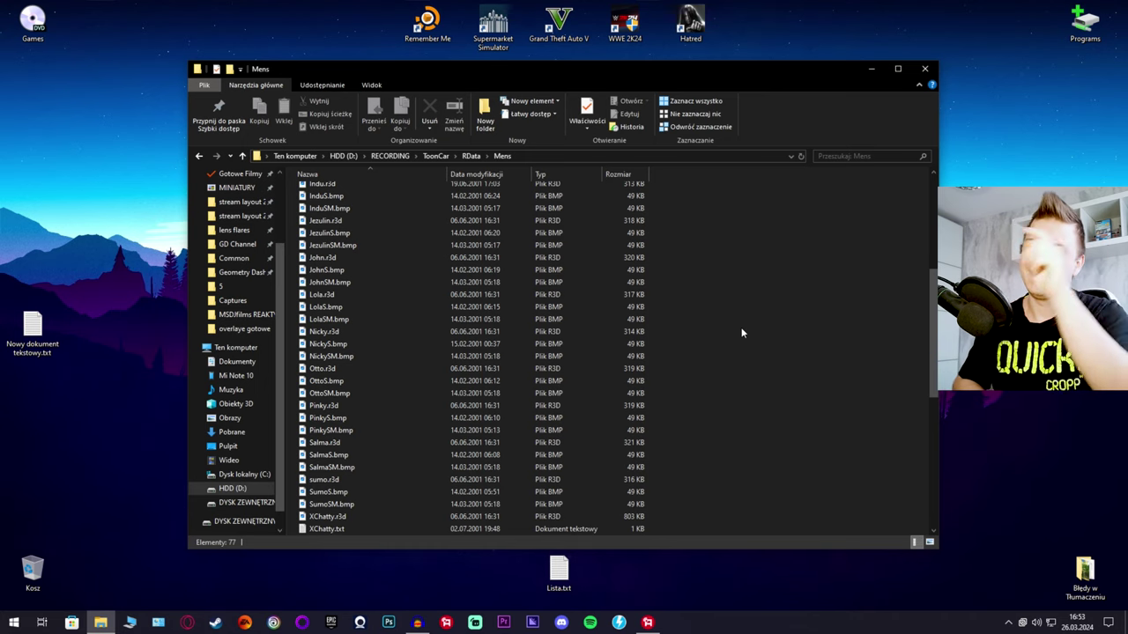
{"action": "double_click", "coordinate": [357, 381]}
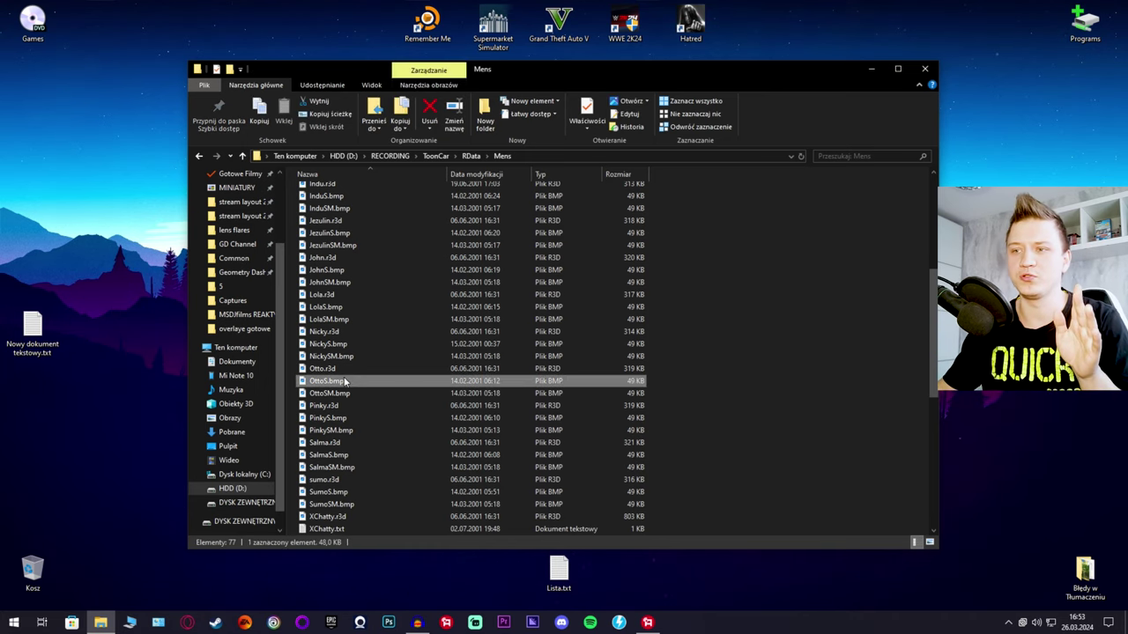
{"action": "scroll", "coordinate": [546, 350], "scroll_direction": "up", "scroll_amount": 3}
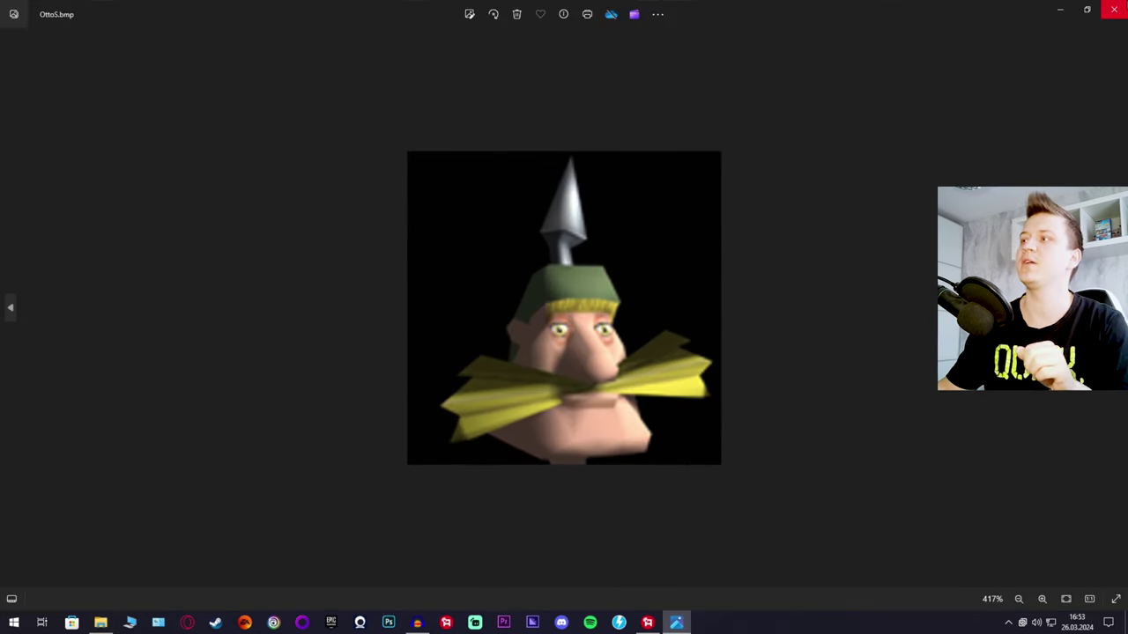
{"action": "left_click", "coordinate": [1114, 9]}
- Create a new folder named TEST on the desktop
{"action": "right_click", "coordinate": [38, 204]}
{"action": "mouse_move", "coordinate": [106, 313]}
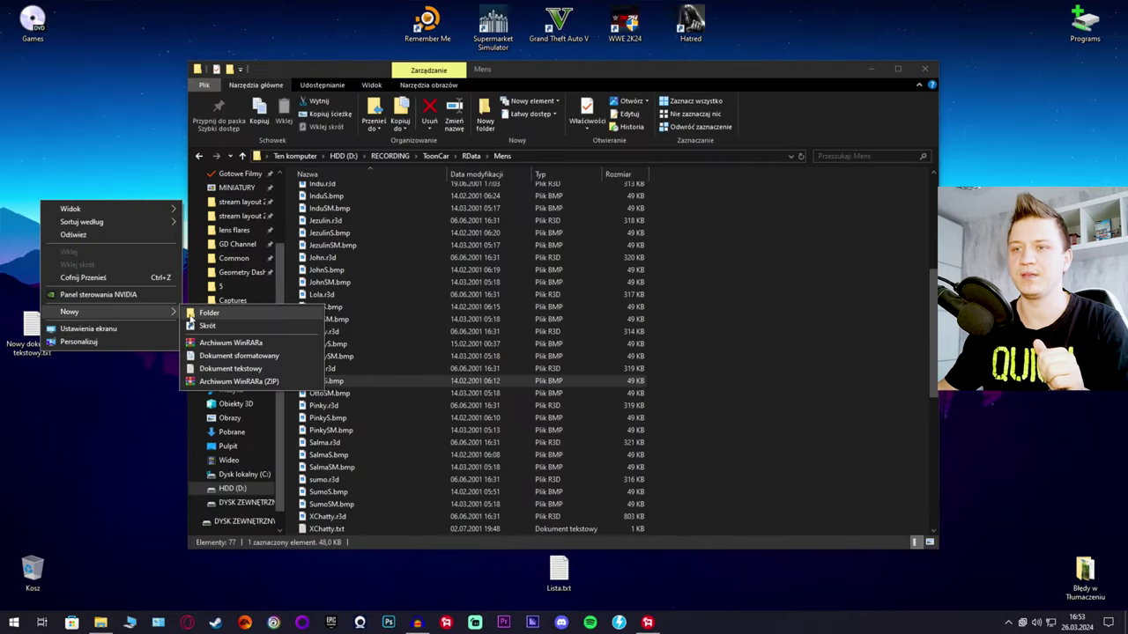
{"action": "left_click", "coordinate": [195, 317]}
{"action": "type", "text": "TEST"}
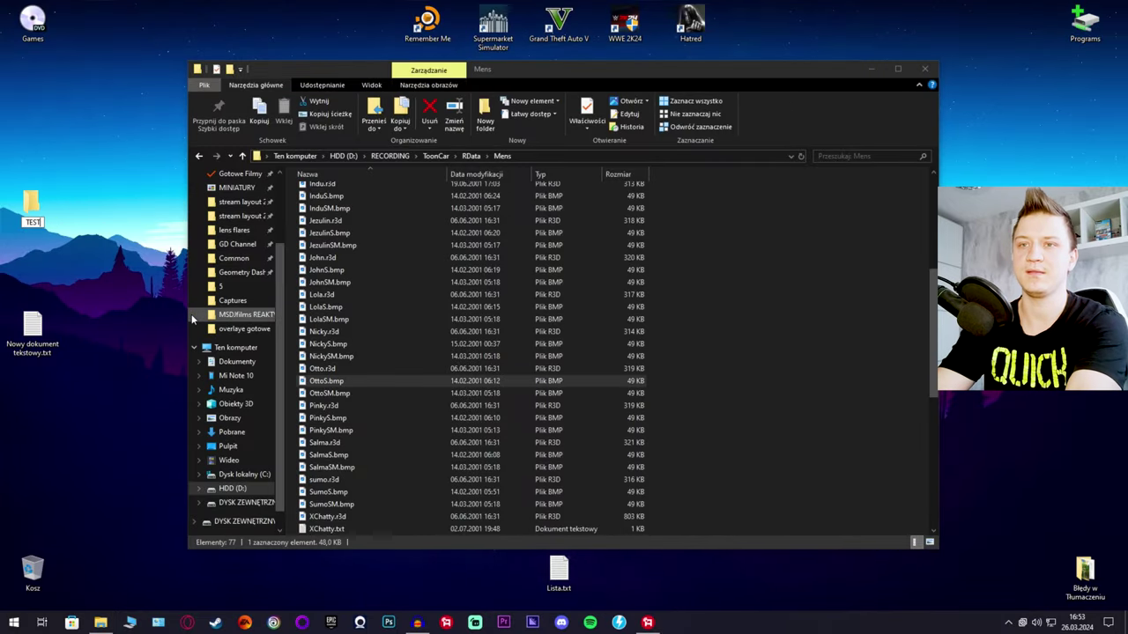
{"action": "key", "text": "Return"}
- Move Otto.r3d, OttoS.bmp and OttoSM.bmp from the Mens folder into the desktop TEST folder
{"action": "left_click", "coordinate": [715, 379]}
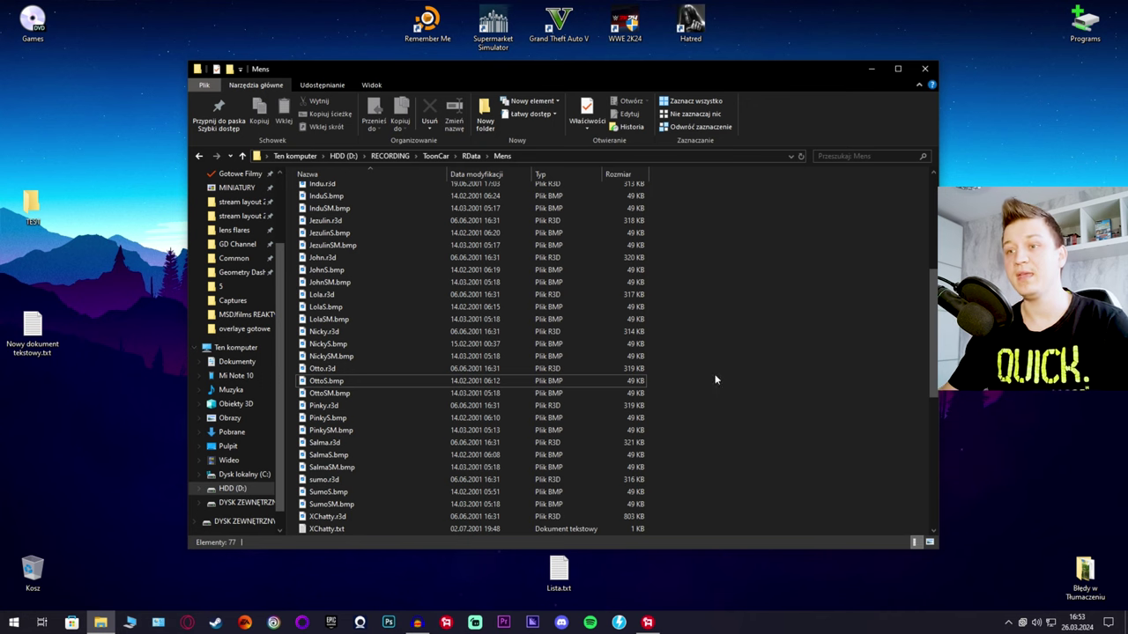
{"action": "left_click", "coordinate": [357, 369]}
{"action": "left_click", "coordinate": [344, 382], "text": "ctrl"}
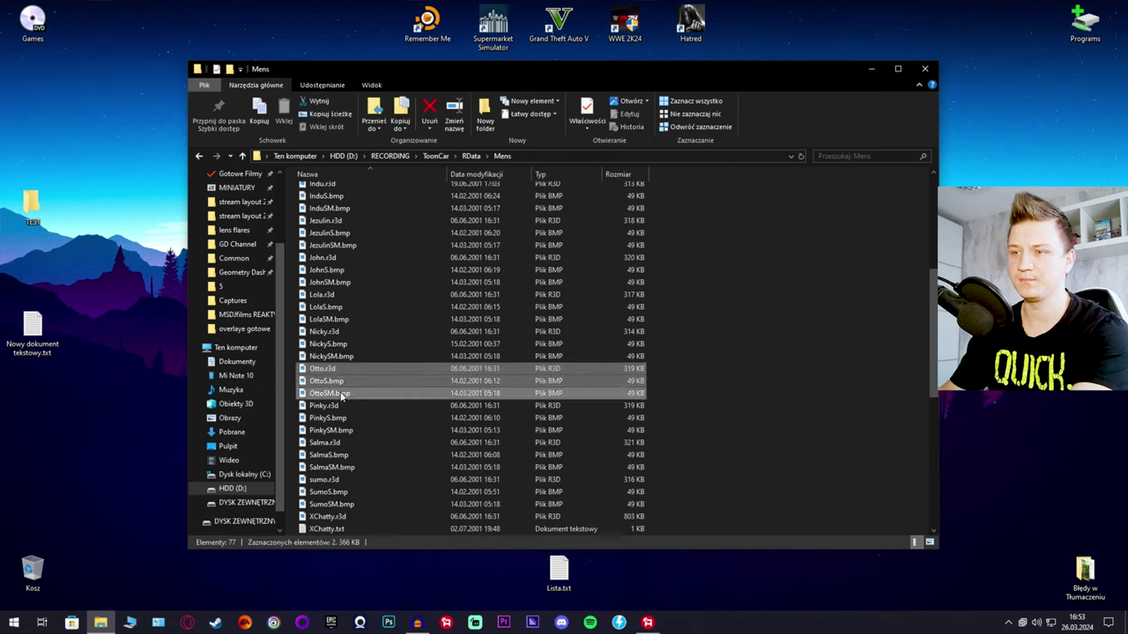
{"action": "right_click", "coordinate": [338, 393]}
{"action": "left_click", "coordinate": [384, 310]}
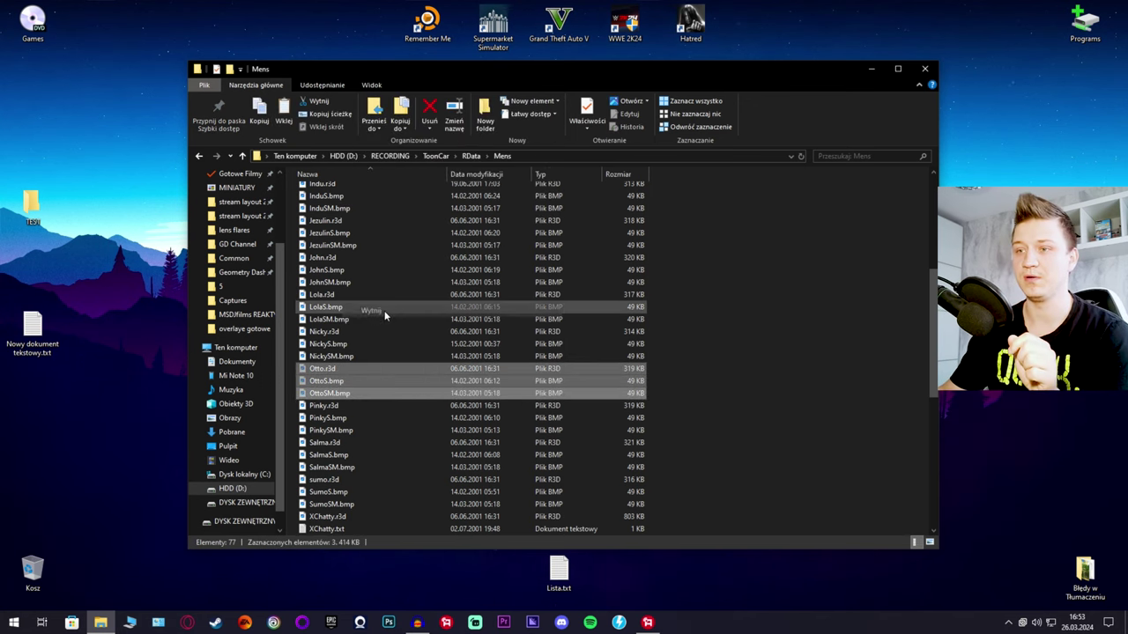
{"action": "left_click", "coordinate": [18, 208]}
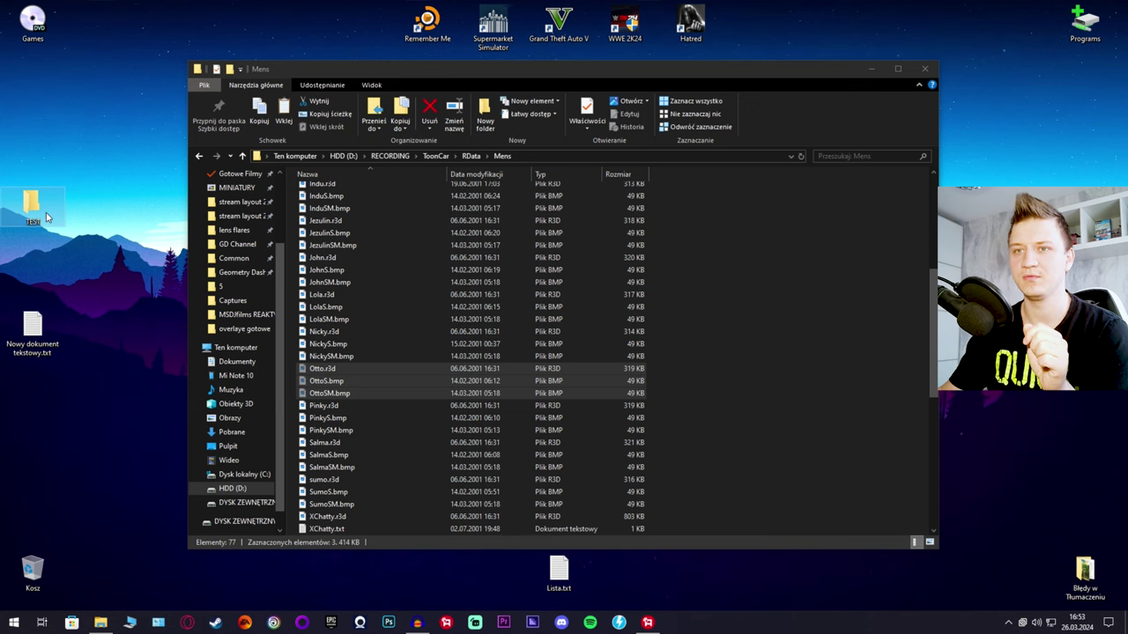
{"action": "double_click", "coordinate": [46, 212]}
{"action": "right_click", "coordinate": [340, 265]}
{"action": "left_click", "coordinate": [373, 347]}
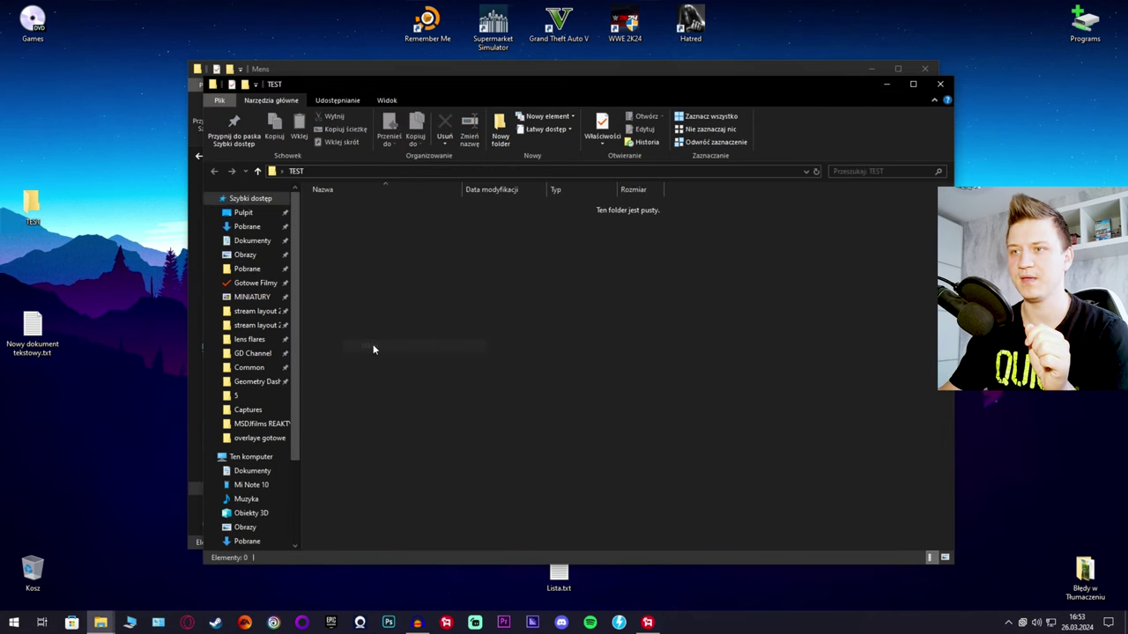
- Display the TEST folder's contents as large icons
{"action": "right_click", "coordinate": [395, 324]}
{"action": "key", "text": "Escape"}
{"action": "right_click", "coordinate": [460, 325]}
{"action": "mouse_move", "coordinate": [529, 332]}
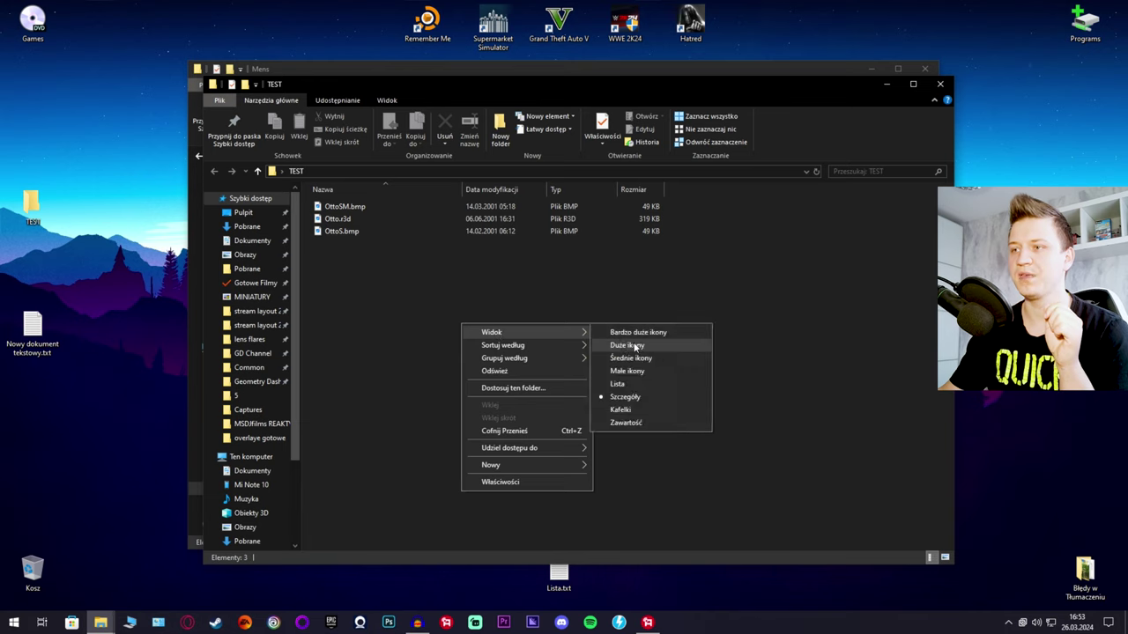
{"action": "left_click", "coordinate": [636, 346]}
- Create a subfolder named chaty inside the TEST folder
{"action": "right_click", "coordinate": [452, 323]}
{"action": "mouse_move", "coordinate": [529, 461]}
{"action": "left_click", "coordinate": [608, 465]}
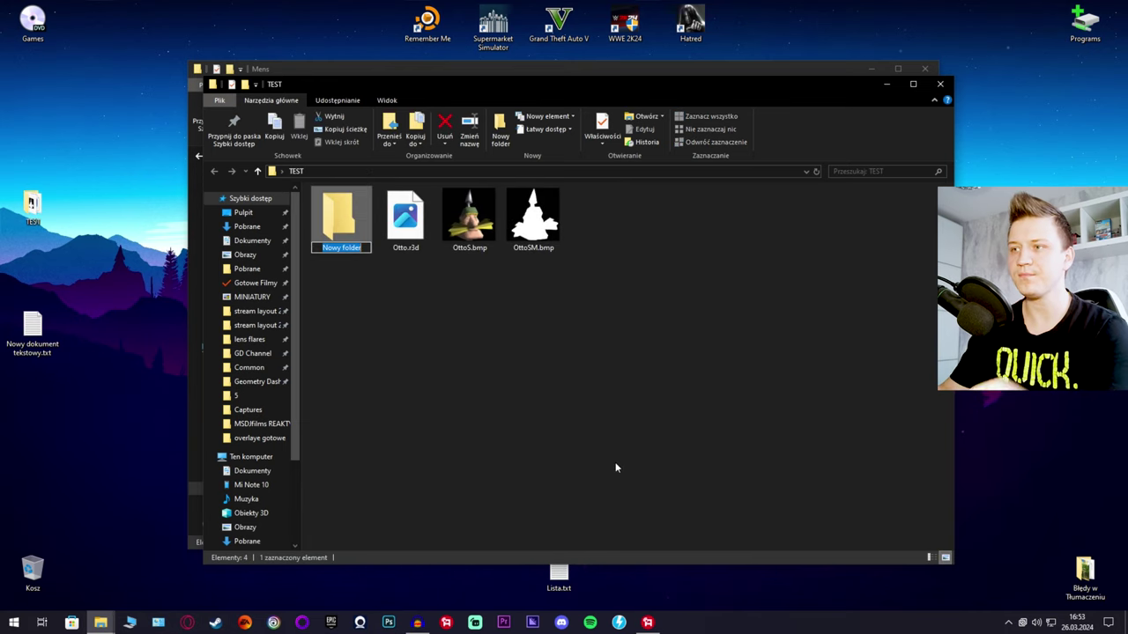
{"action": "type", "text": "ty"}
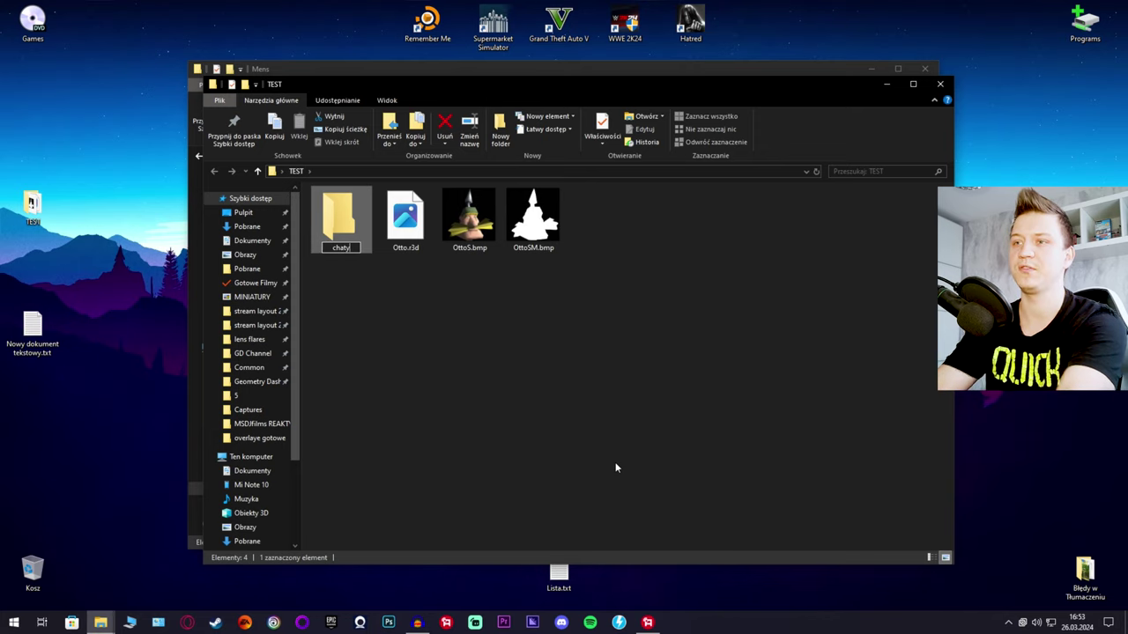
{"action": "type", "text": "haty"}
{"action": "key", "text": "Return"}
{"action": "left_click", "coordinate": [589, 445]}
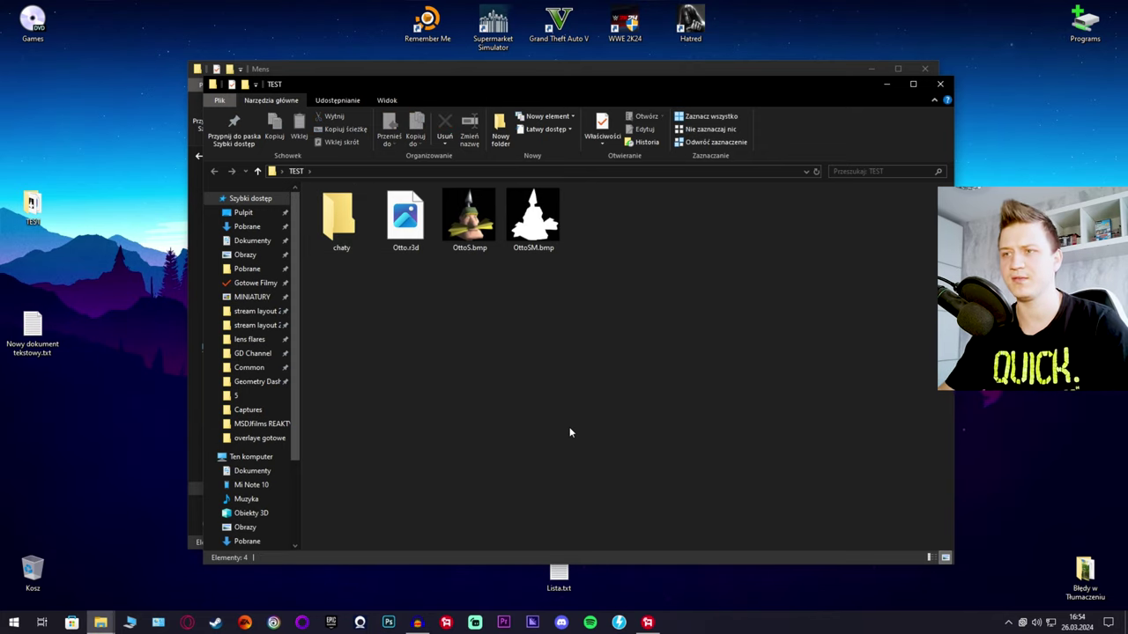
- Shift the TEST window aside so the Mens window behind it can be reached
{"action": "left_click_drag", "start_coordinate": [492, 86], "coordinate": [567, 123]}
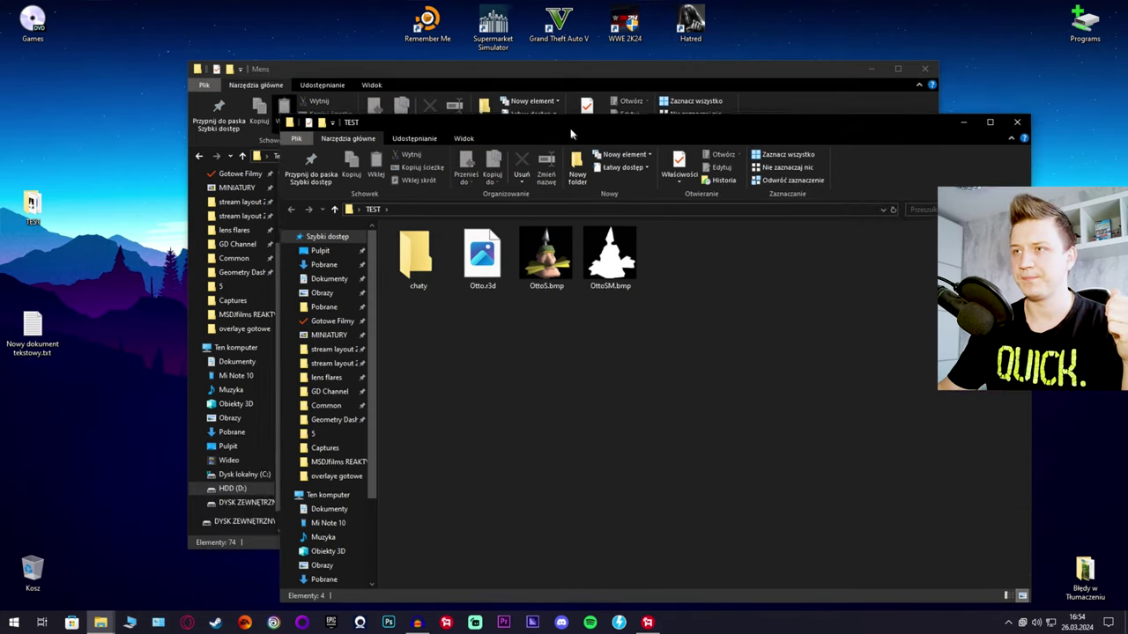
{"action": "left_click", "coordinate": [504, 71]}
{"action": "left_click", "coordinate": [968, 433]}
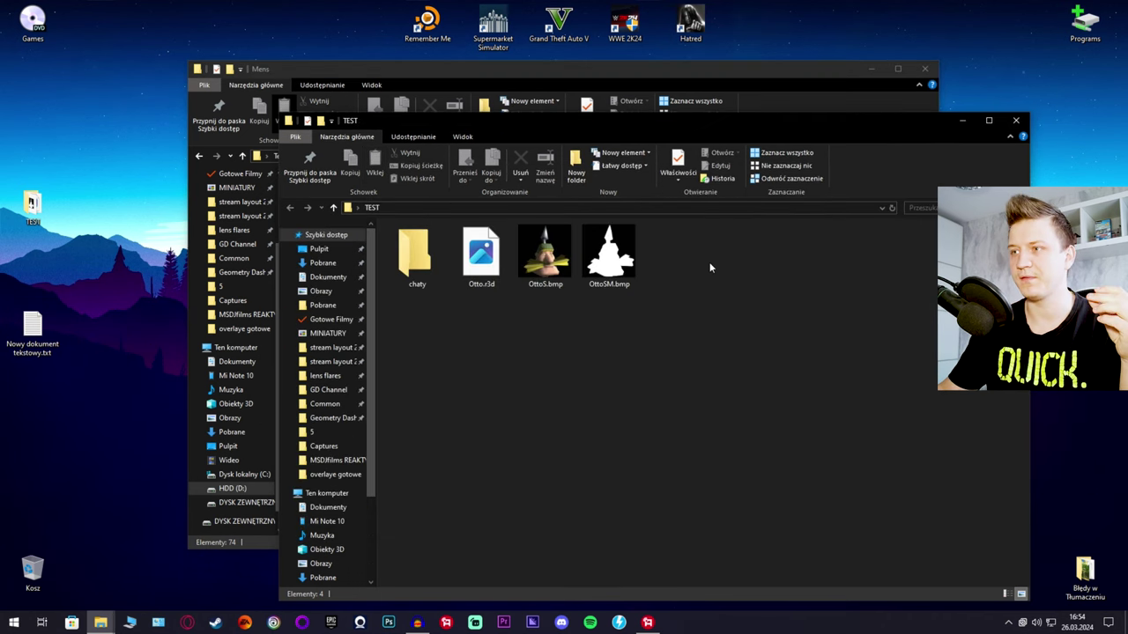
- Move Chatty.r3d, ChattyS.bmp and ChattySM.bmp from Mens into TEST's chaty subfolder and show that subfolder as large icons
{"action": "left_click", "coordinate": [621, 69]}
{"action": "scroll", "coordinate": [667, 265], "scroll_direction": "down", "scroll_amount": 3}
{"action": "left_click", "coordinate": [327, 217]}
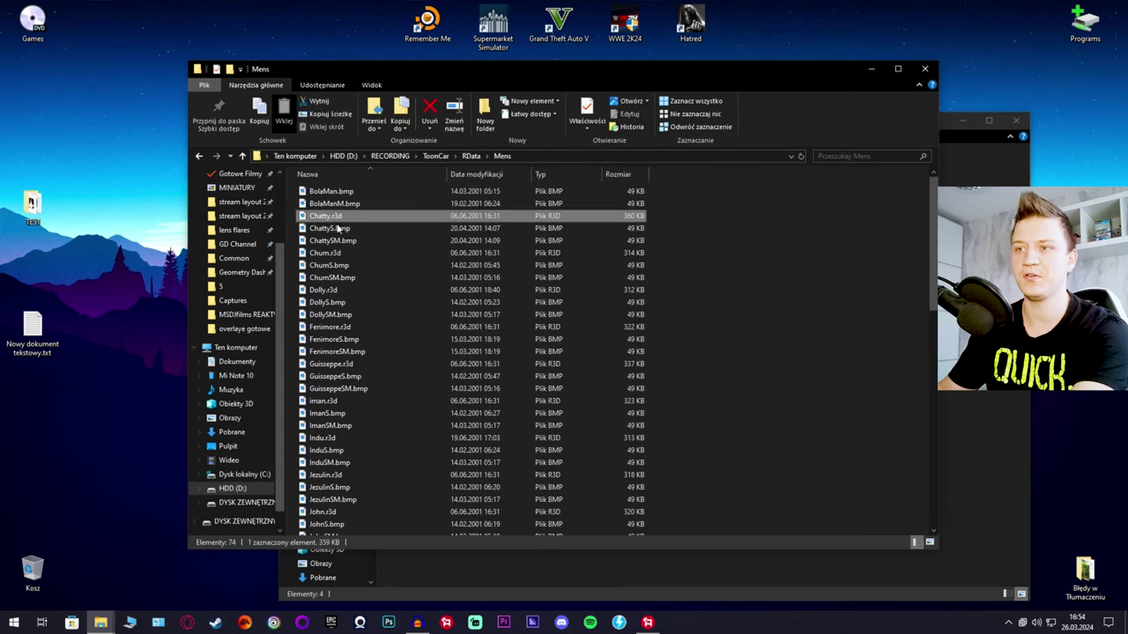
{"action": "left_click", "coordinate": [352, 241], "text": "shift"}
{"action": "right_click", "coordinate": [356, 234]}
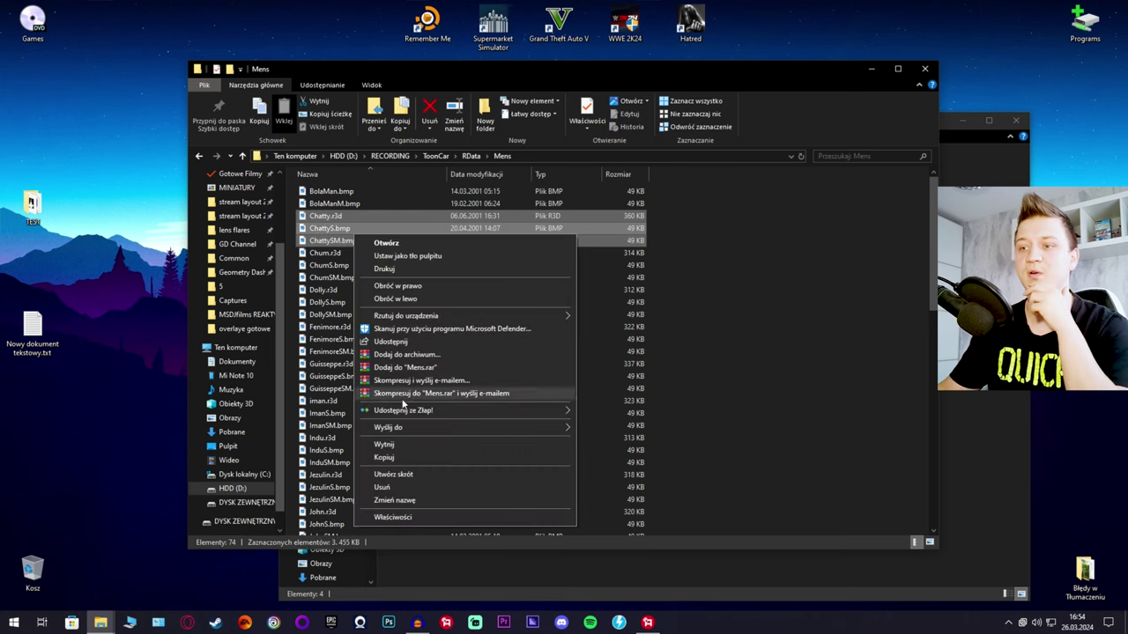
{"action": "left_click", "coordinate": [398, 444]}
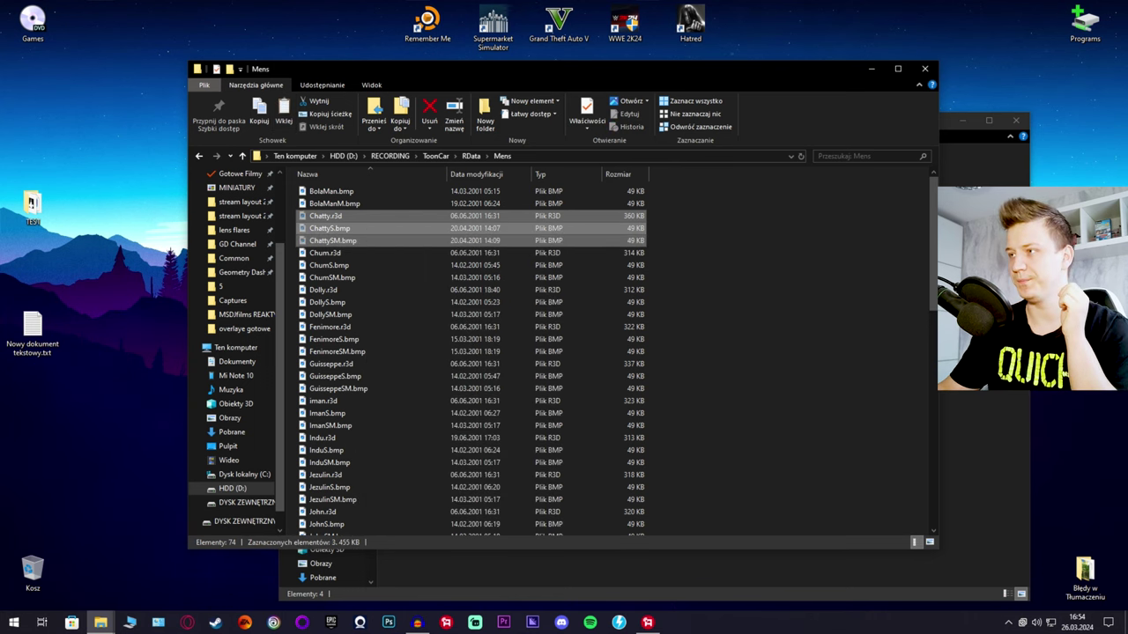
{"action": "left_click", "coordinate": [951, 122]}
{"action": "double_click", "coordinate": [413, 253]}
{"action": "right_click", "coordinate": [444, 315]}
{"action": "left_click", "coordinate": [524, 399]}
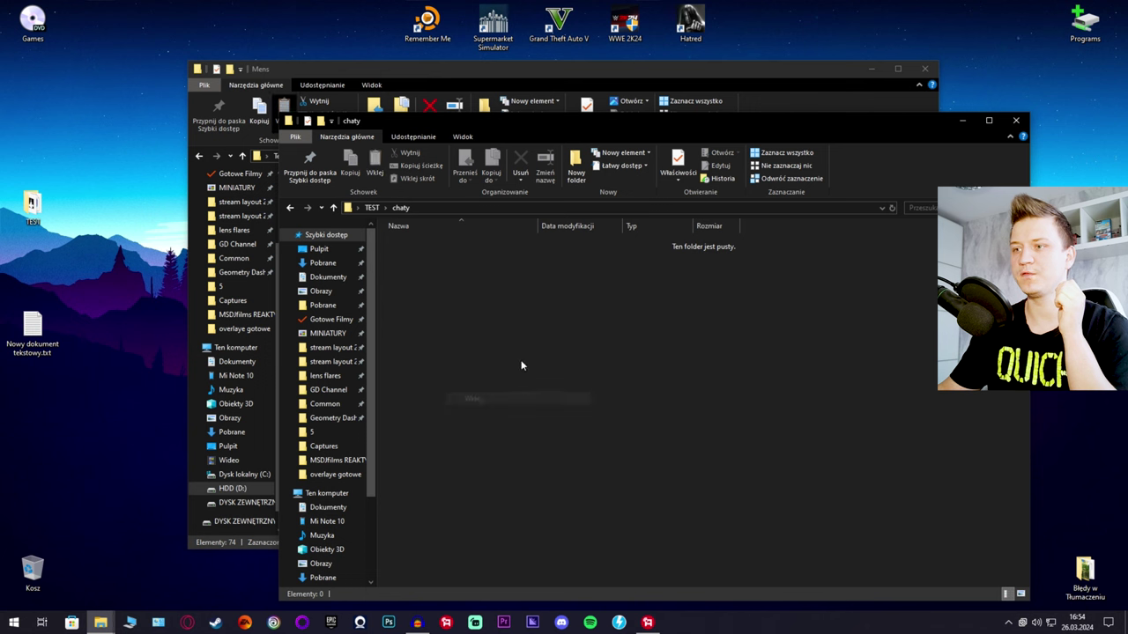
{"action": "right_click", "coordinate": [516, 363]}
{"action": "left_click", "coordinate": [658, 381]}
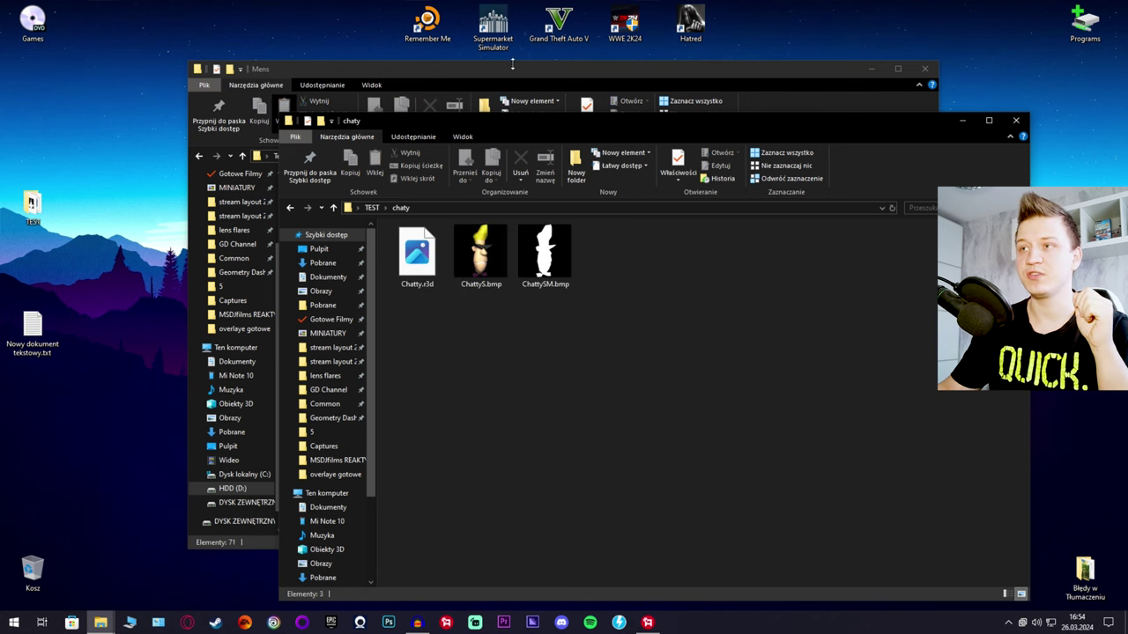
- Go from Mens to RData's Sound folder and play Chatty_Grito.wav, then close the player
{"action": "left_click", "coordinate": [242, 156]}
{"action": "left_click", "coordinate": [696, 315]}
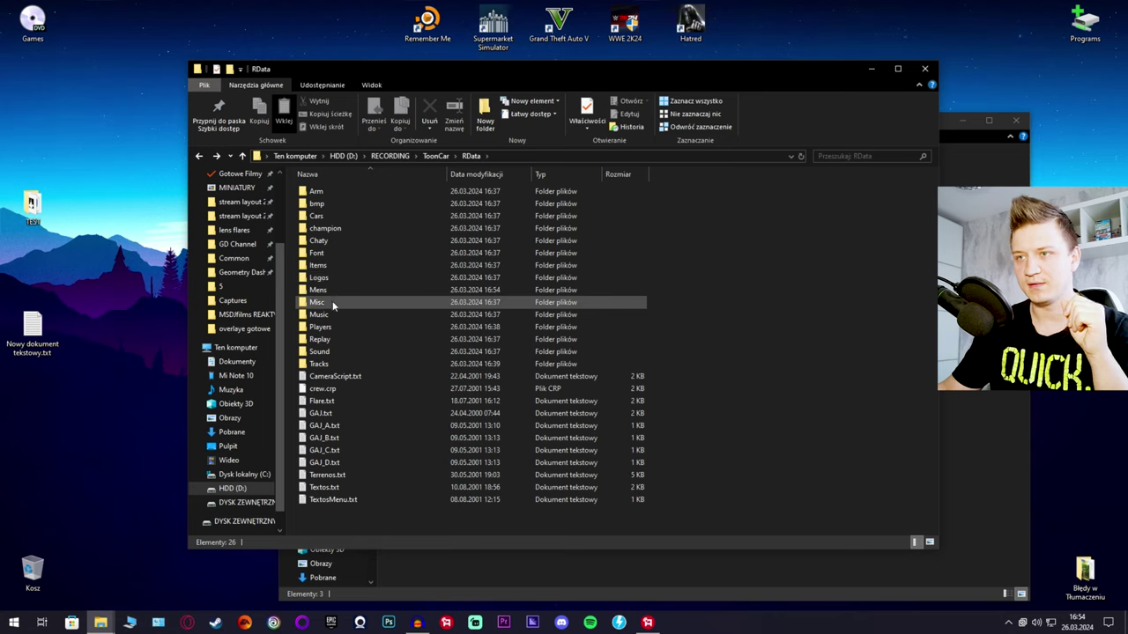
{"action": "double_click", "coordinate": [335, 353]}
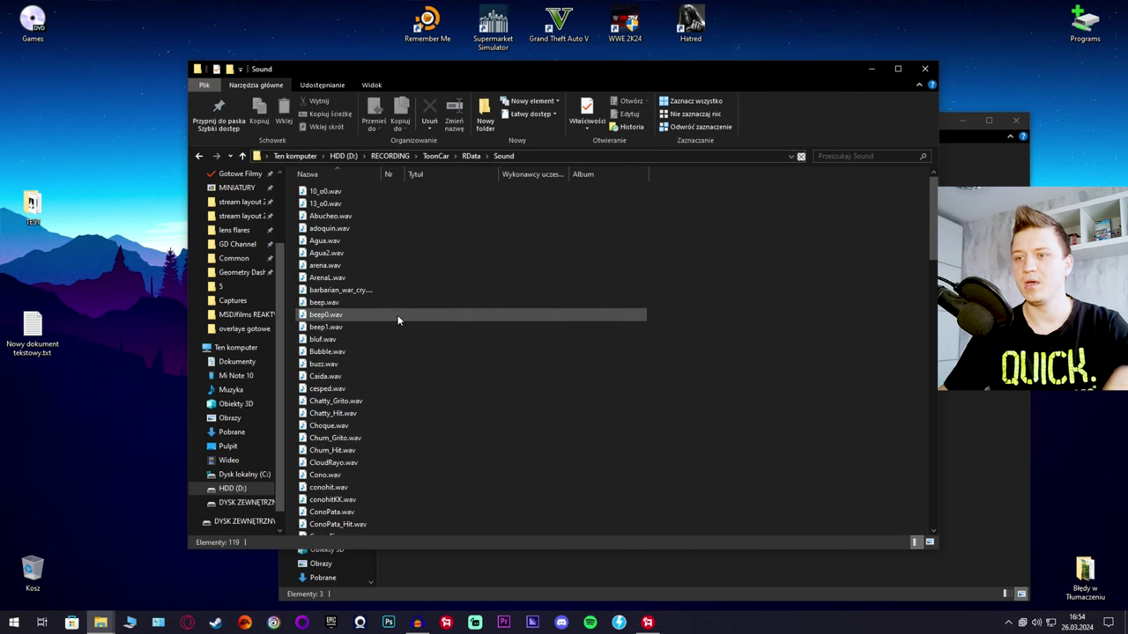
{"action": "left_click", "coordinate": [356, 414]}
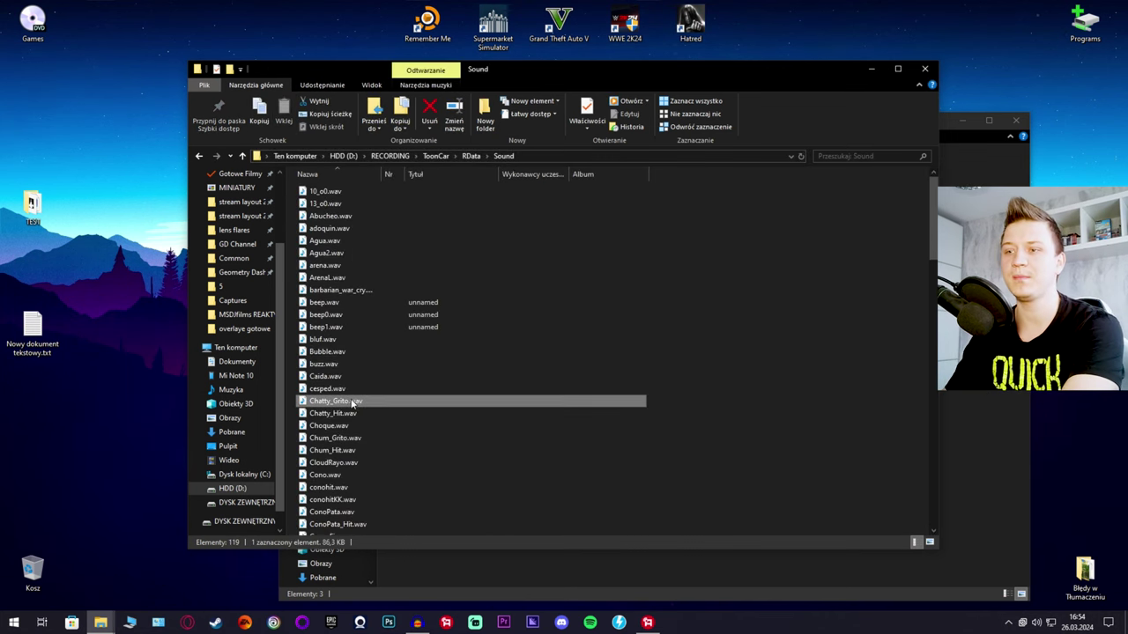
{"action": "double_click", "coordinate": [574, 401]}
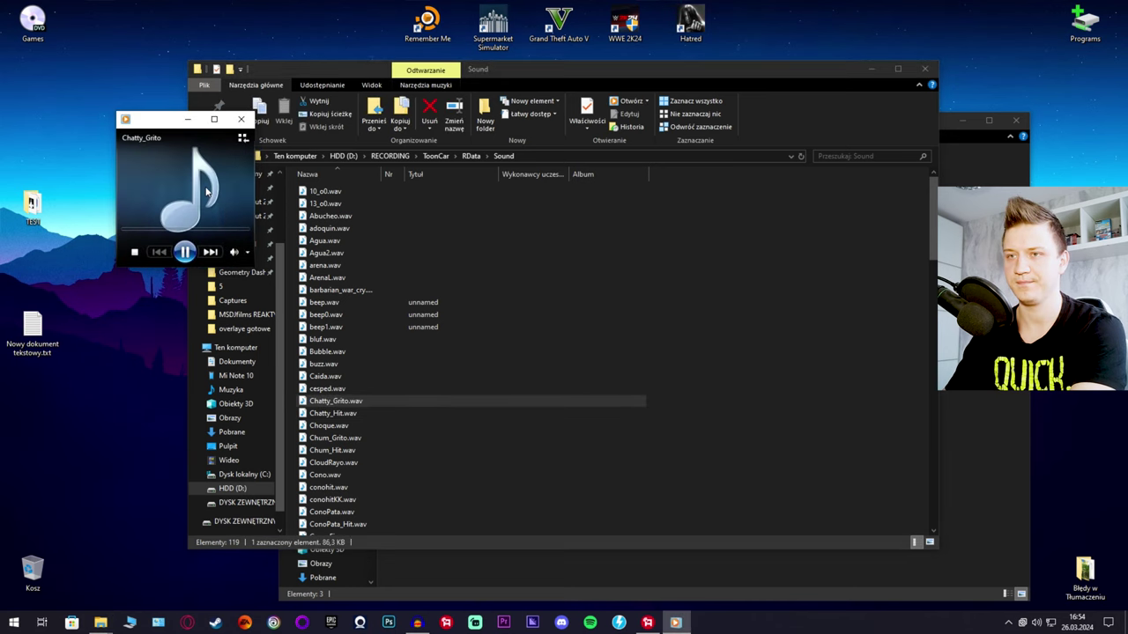
{"action": "left_click", "coordinate": [240, 118]}
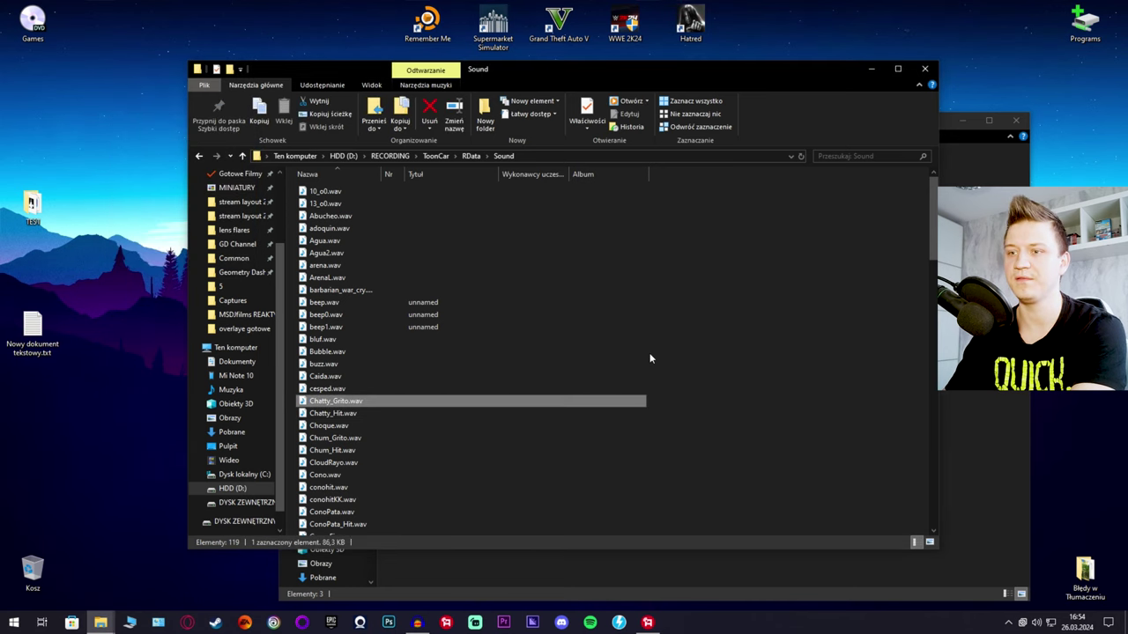
- Move Otto_Grito.wav and Otto_Hit.wav from the Sound folder into the TEST folder
{"action": "scroll", "coordinate": [707, 478], "scroll_direction": "down", "scroll_amount": 9}
{"action": "left_click", "coordinate": [824, 406]}
{"action": "scroll", "coordinate": [372, 256], "scroll_direction": "down", "scroll_amount": 12}
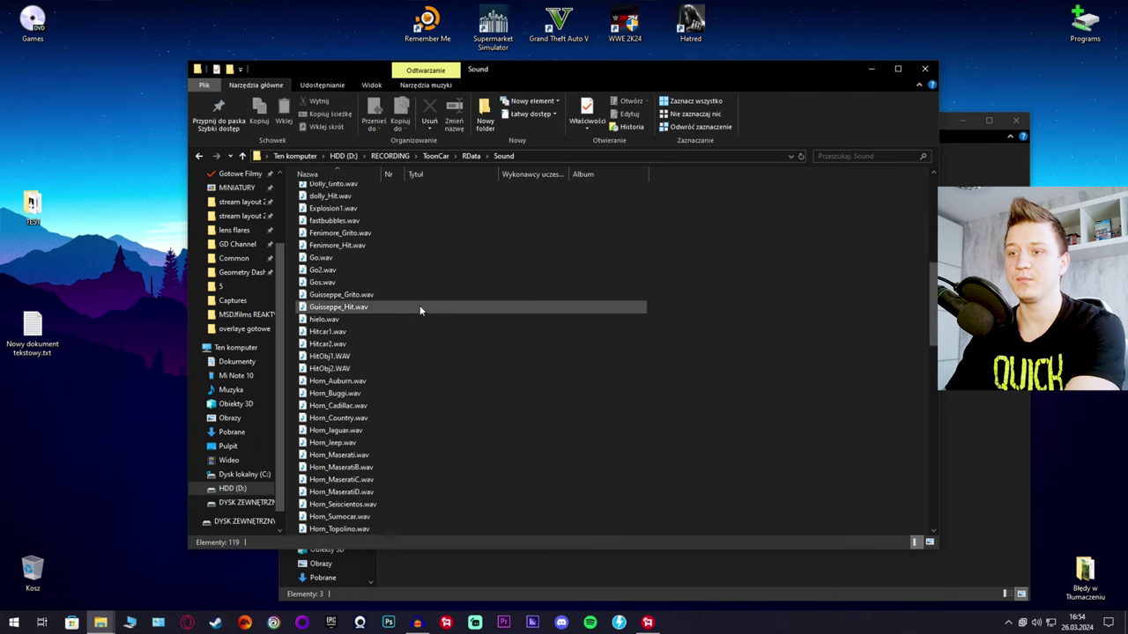
{"action": "scroll", "coordinate": [438, 327], "scroll_direction": "down", "scroll_amount": 1}
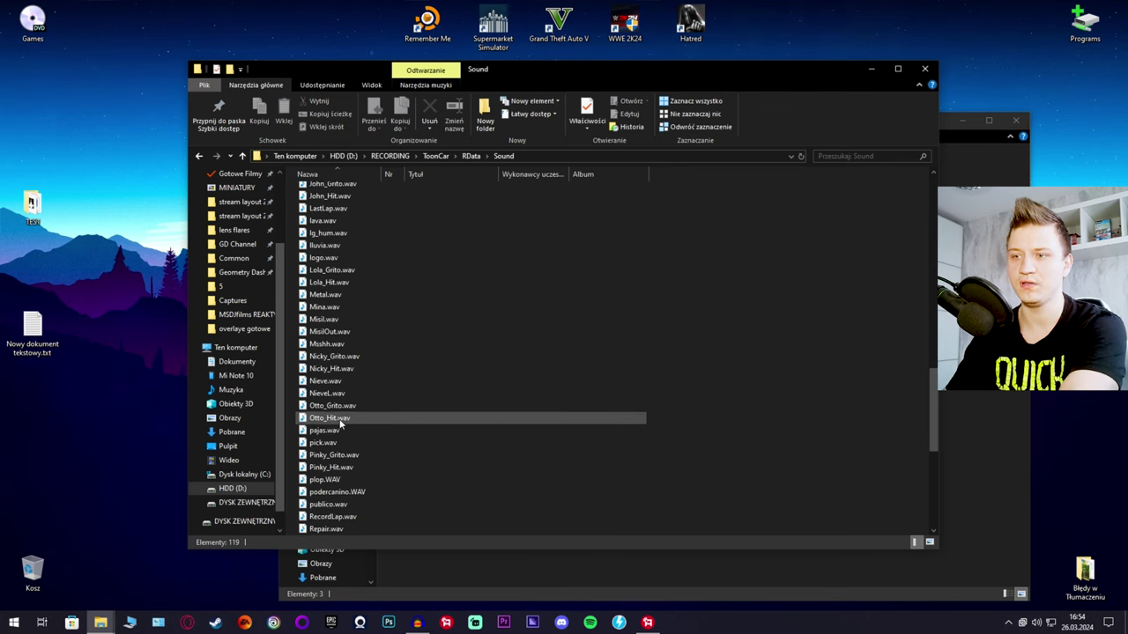
{"action": "left_click", "coordinate": [335, 418]}
{"action": "left_click", "coordinate": [348, 406], "text": "ctrl"}
{"action": "right_click", "coordinate": [348, 407]}
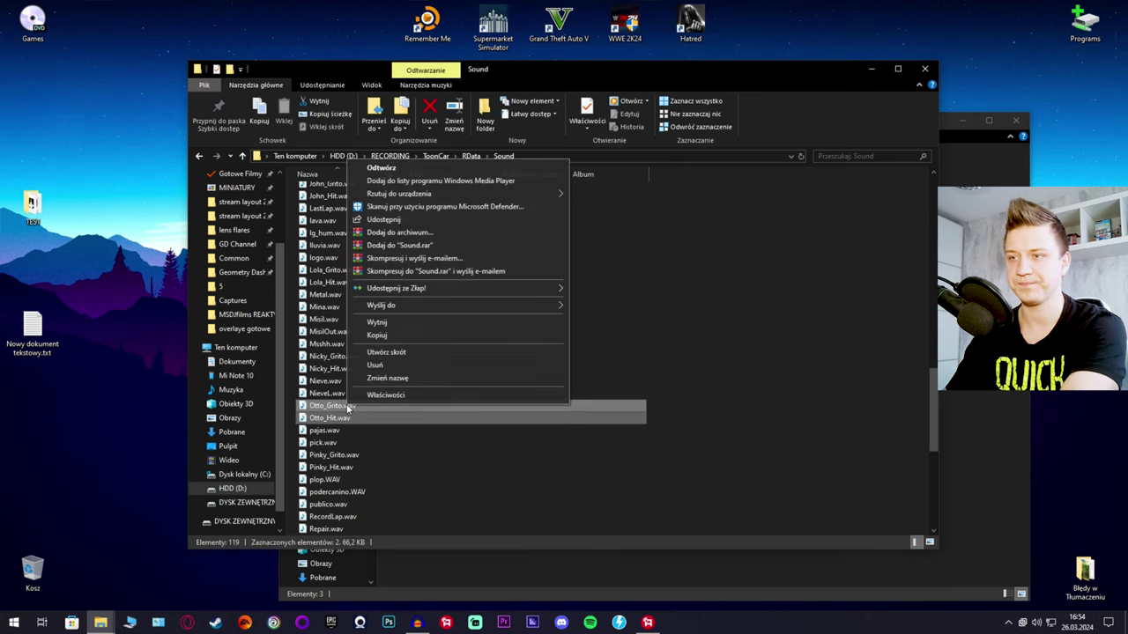
{"action": "left_click", "coordinate": [387, 323]}
{"action": "left_click", "coordinate": [978, 400]}
{"action": "right_click", "coordinate": [723, 379]}
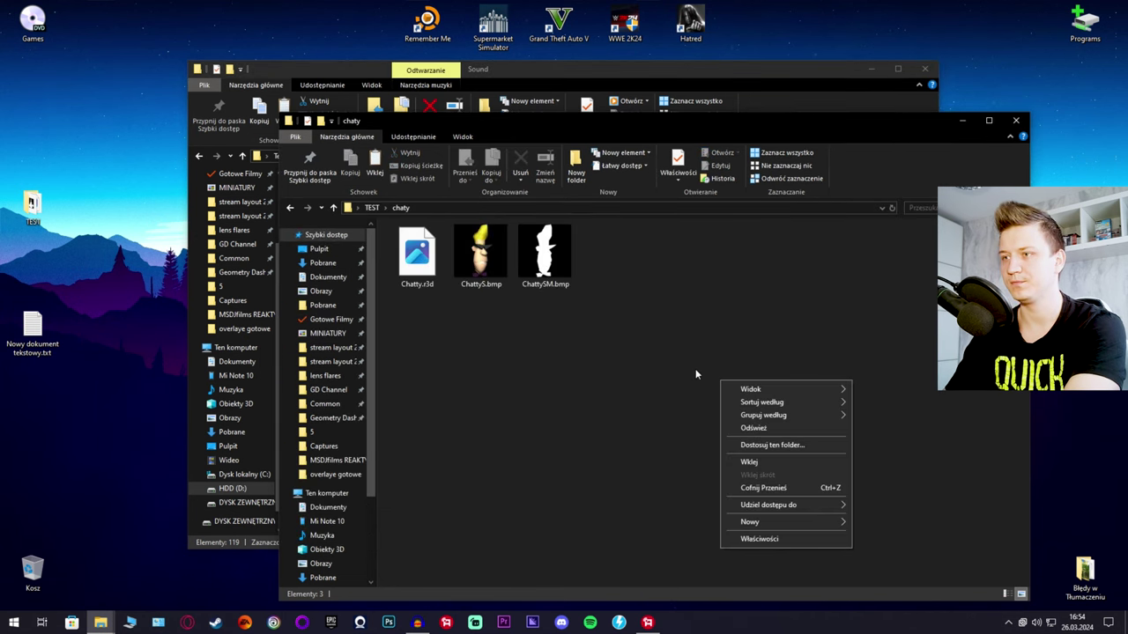
{"action": "left_click", "coordinate": [722, 452]}
{"action": "right_click", "coordinate": [695, 371]}
{"action": "left_click", "coordinate": [733, 452]}
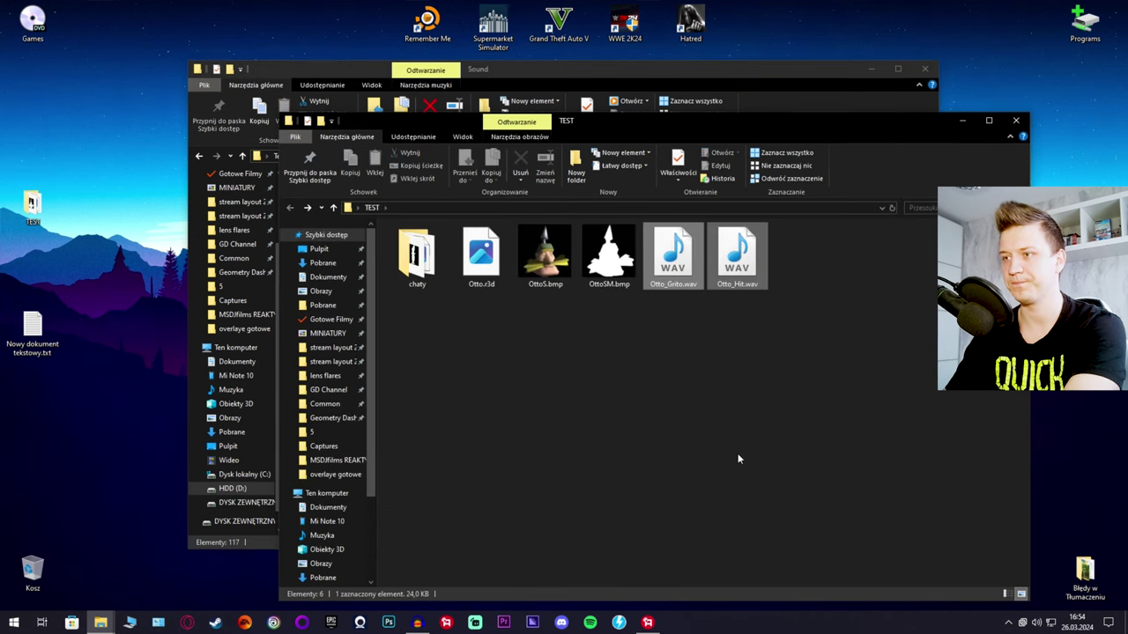
{"action": "left_click", "coordinate": [753, 376]}
- Move Chatty_Grito.wav and Chatty_Hit.wav from the Sound folder into TEST's chaty subfolder and refresh the subfolder
{"action": "key", "text": "alt+Tab"}
{"action": "scroll", "coordinate": [749, 313], "scroll_direction": "up", "scroll_amount": 15}
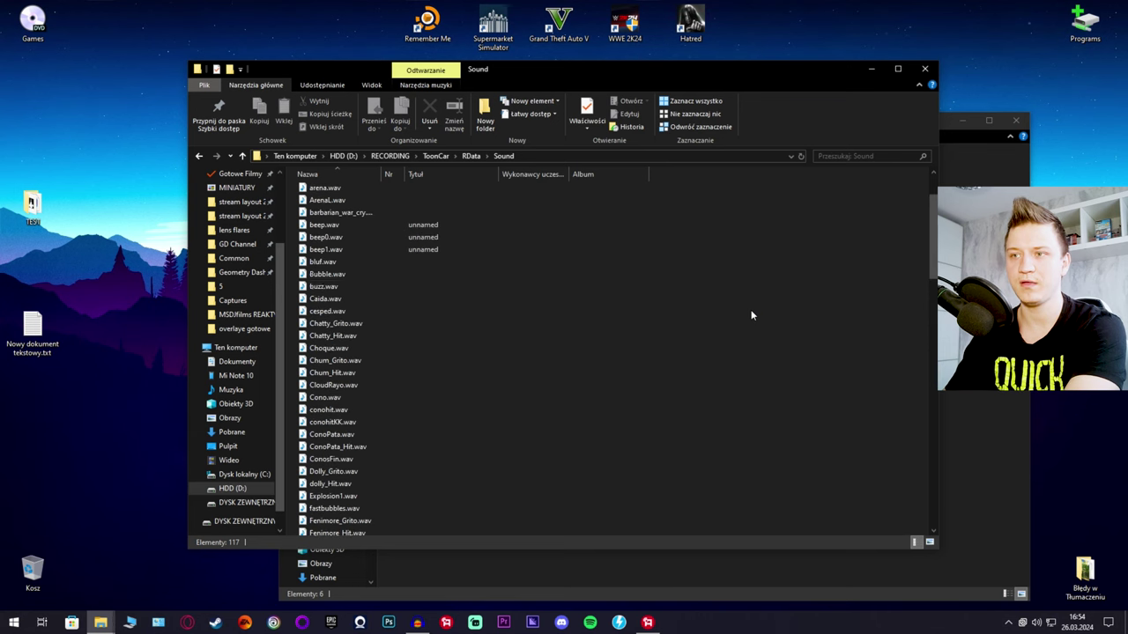
{"action": "left_click", "coordinate": [348, 326]}
{"action": "right_click", "coordinate": [348, 325]}
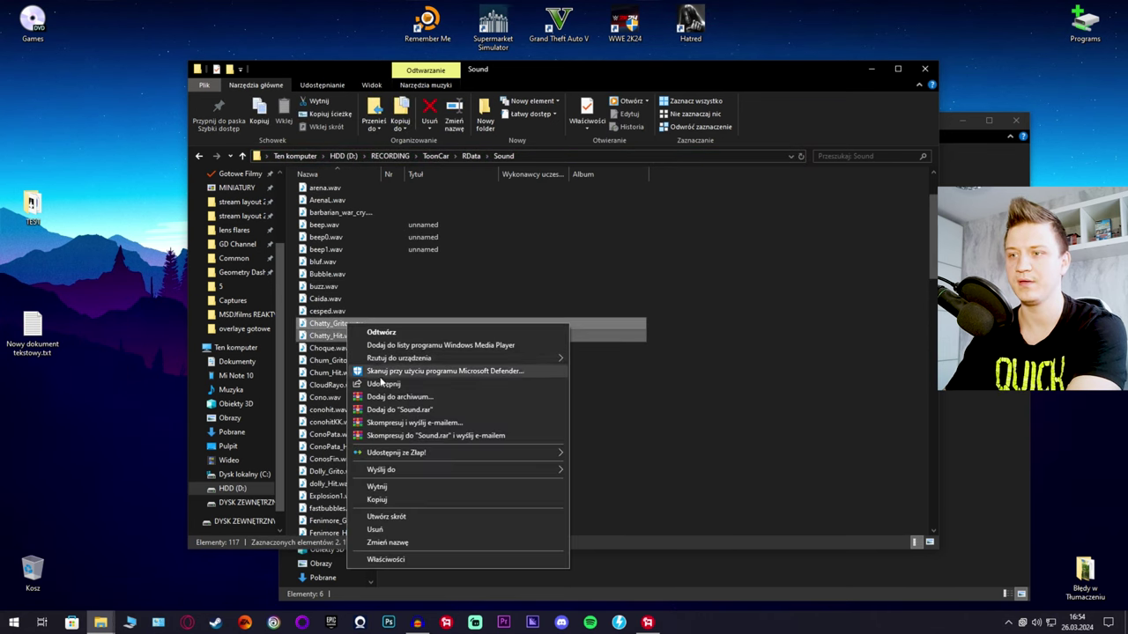
{"action": "left_click", "coordinate": [379, 489]}
{"action": "key", "text": "alt+Tab"}
{"action": "double_click", "coordinate": [416, 256]}
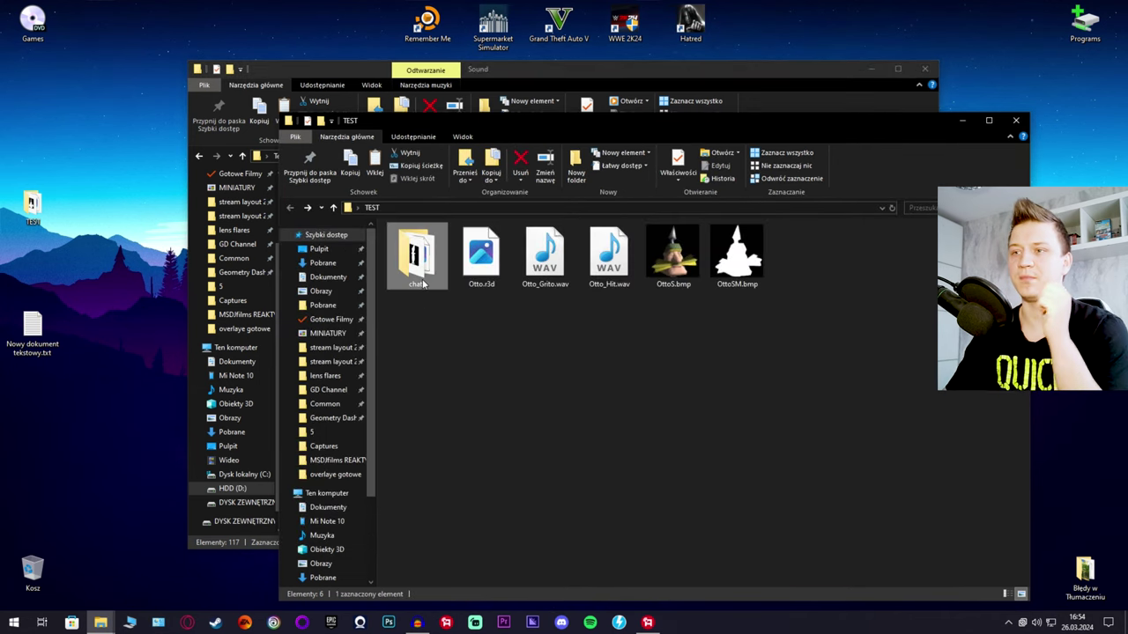
{"action": "right_click", "coordinate": [450, 343]}
{"action": "left_click", "coordinate": [479, 423]}
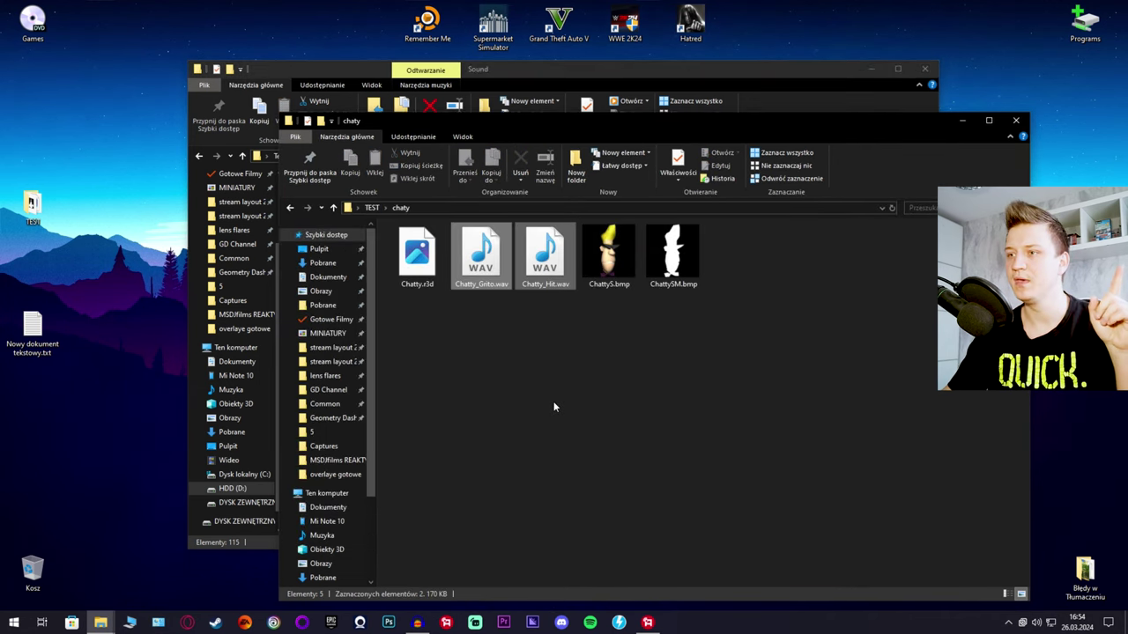
{"action": "right_click", "coordinate": [554, 403]}
{"action": "left_click", "coordinate": [591, 456]}
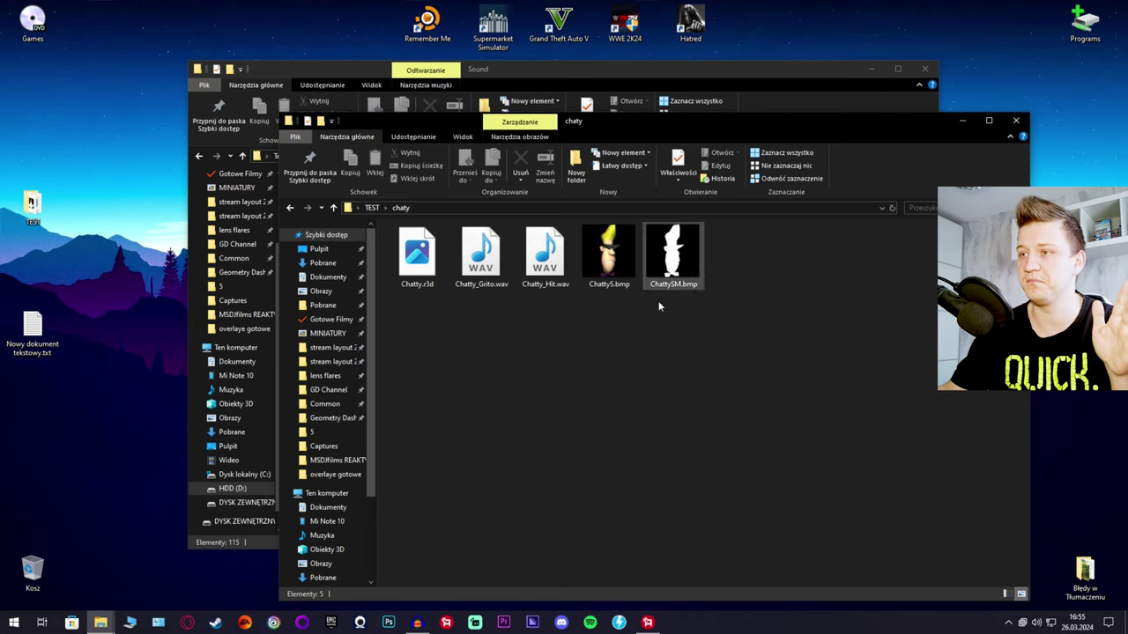
- Return to TEST, show its chaty subfolder in a separate window, and arrange both windows so their files can be compared
{"action": "key", "text": "BackSpace"}
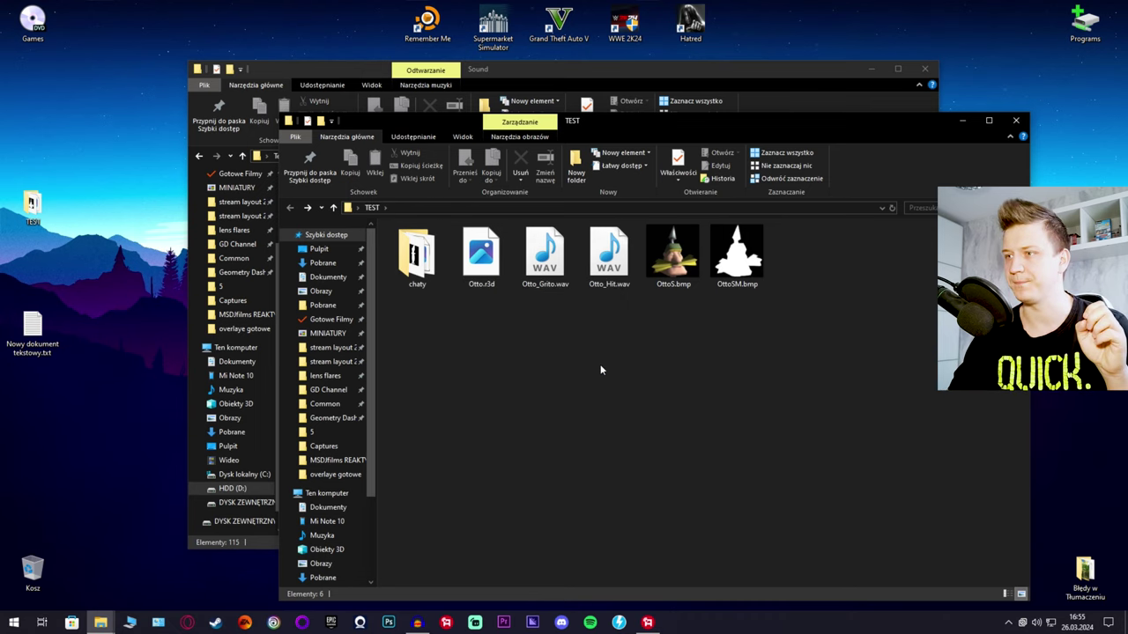
{"action": "double_click", "coordinate": [416, 256]}
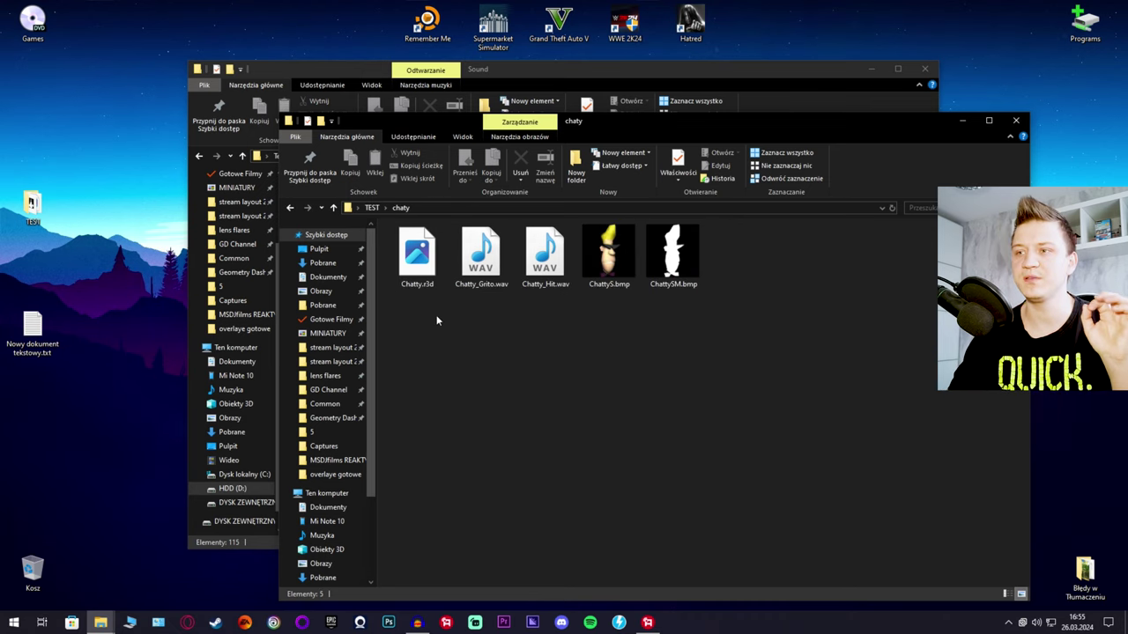
{"action": "key", "text": "alt+Left"}
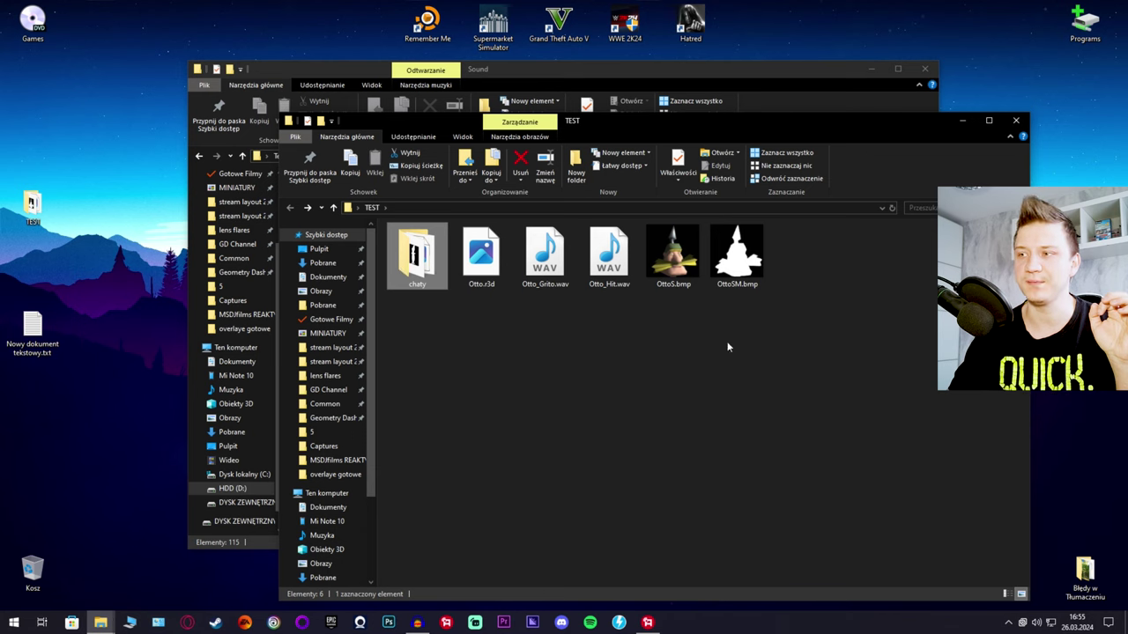
{"action": "left_click_drag", "start_coordinate": [779, 427], "coordinate": [432, 265]}
{"action": "double_click", "coordinate": [421, 275]}
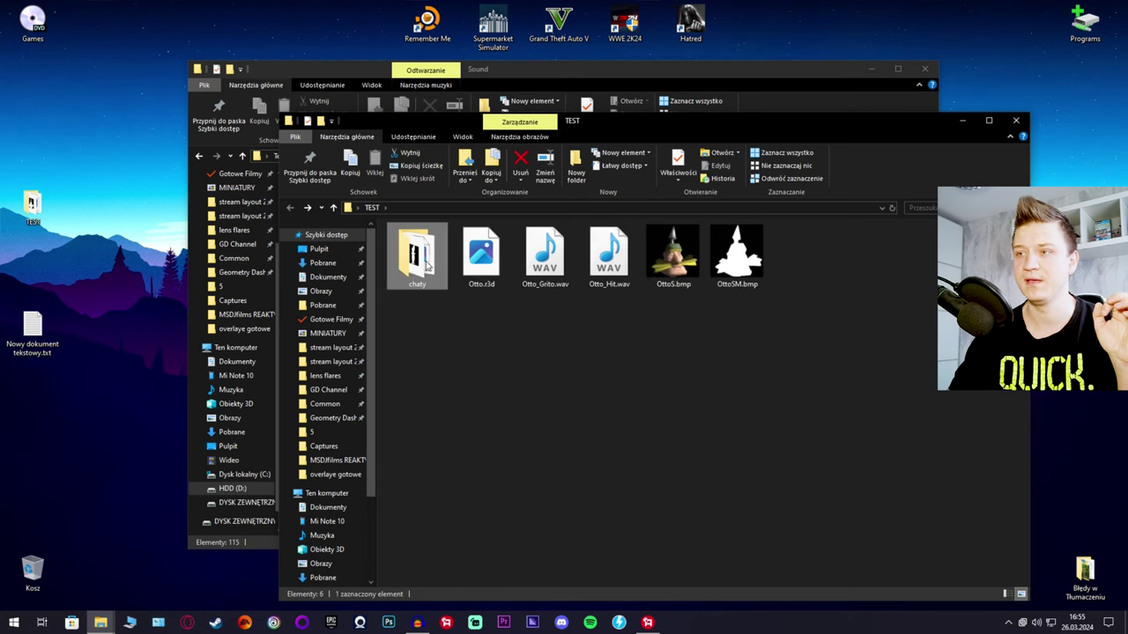
{"action": "right_click", "coordinate": [436, 261]}
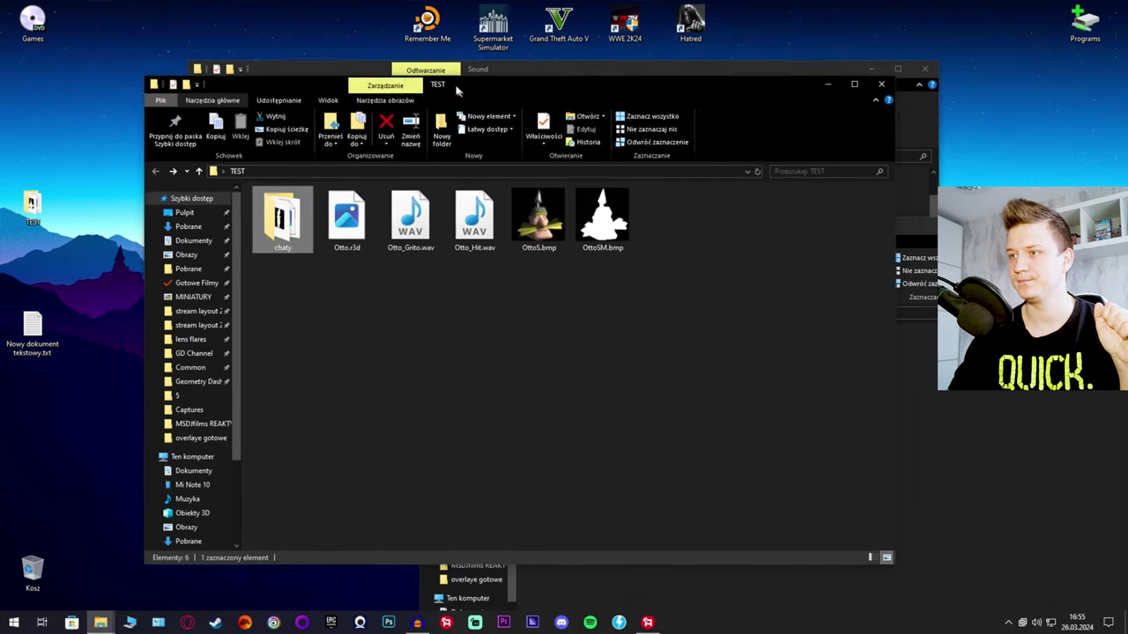
{"action": "left_click_drag", "start_coordinate": [457, 90], "coordinate": [360, 91]}
{"action": "left_click", "coordinate": [860, 480]}
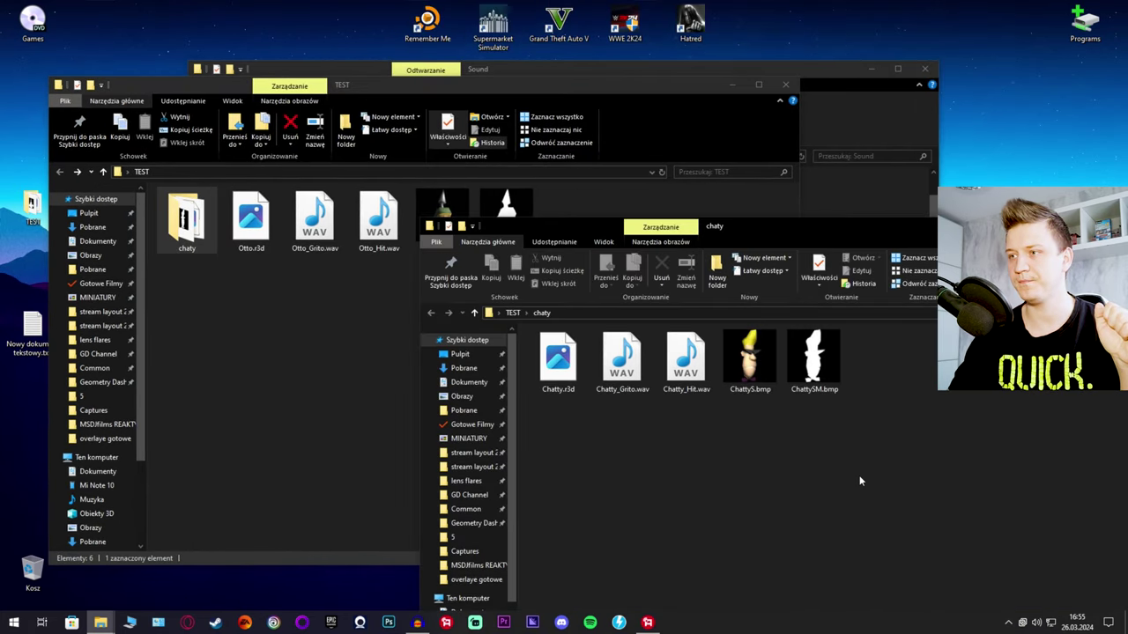
{"action": "left_click_drag", "start_coordinate": [563, 232], "coordinate": [544, 432]}
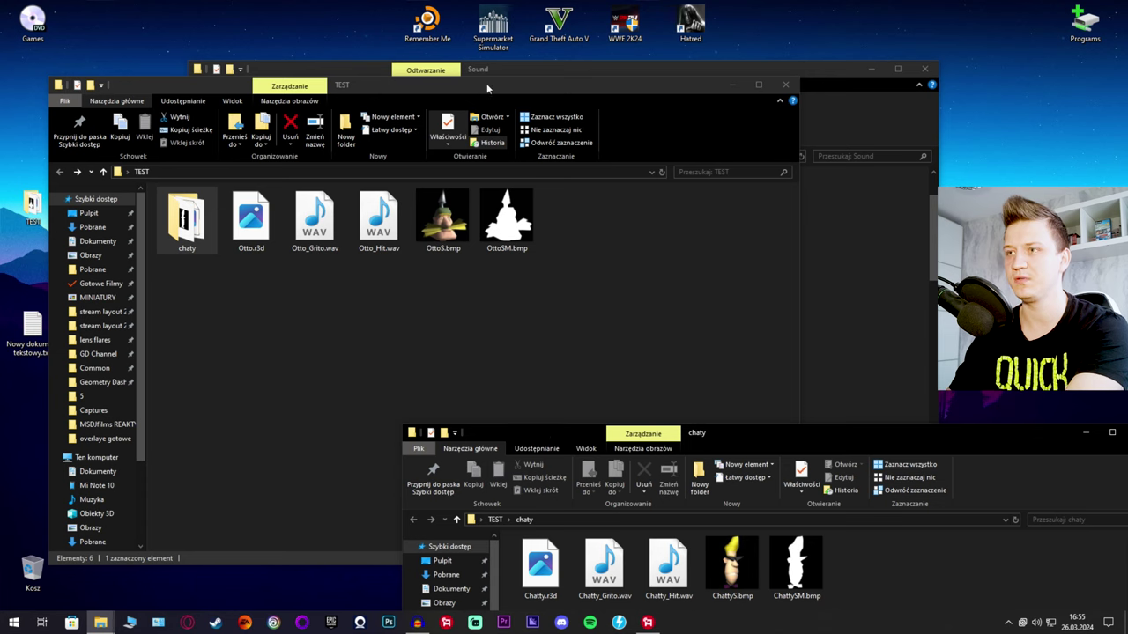
- Rename Otto.r3d in the TEST folder as Chatty.r3d
{"action": "left_click", "coordinate": [518, 167]}
{"action": "left_click", "coordinate": [249, 268]}
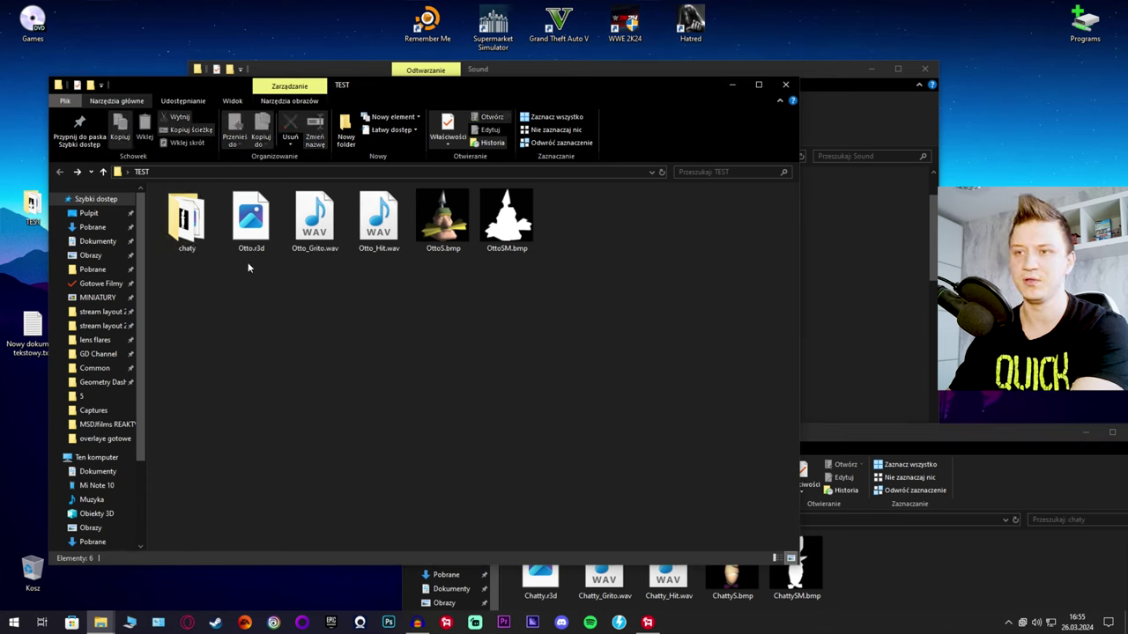
{"action": "right_click", "coordinate": [247, 236]}
{"action": "left_click", "coordinate": [311, 475]}
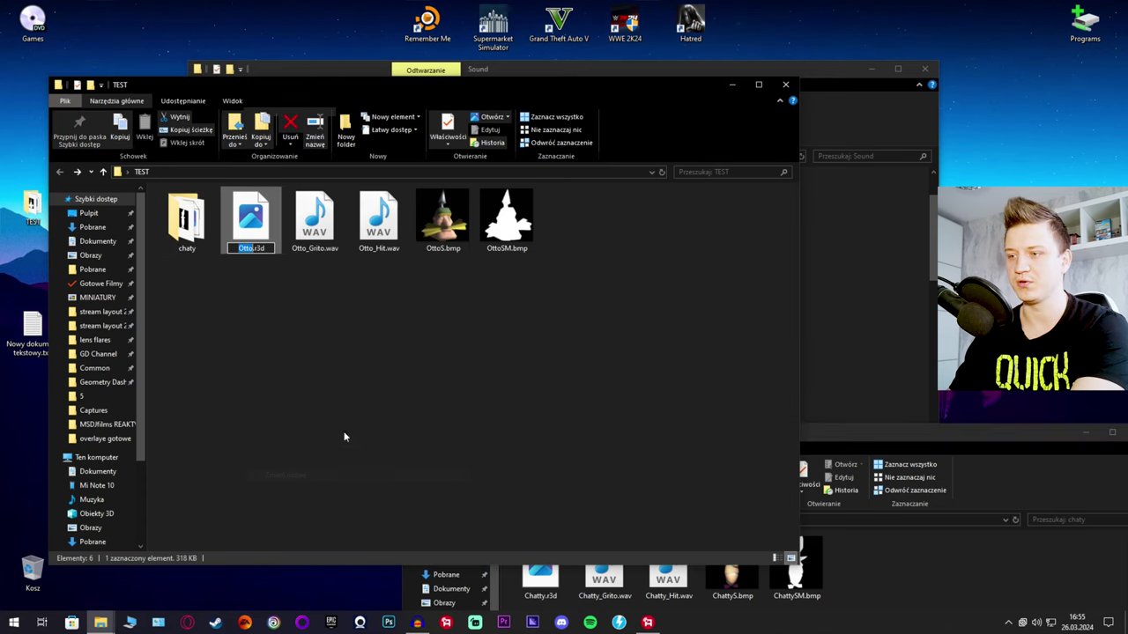
{"action": "type", "text": "Chatty"}
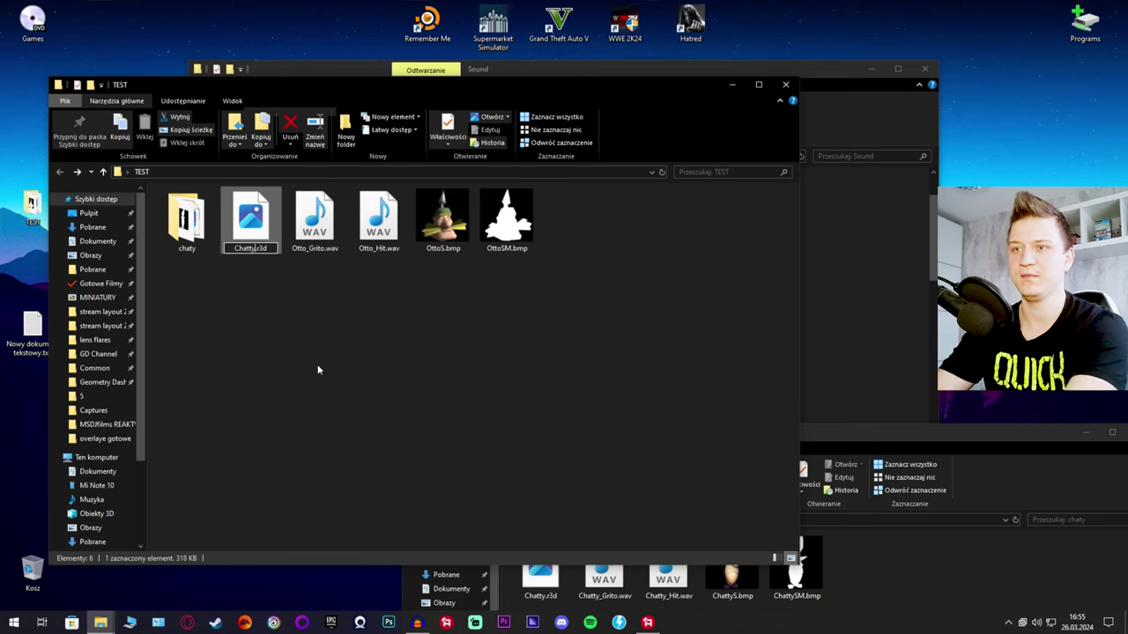
{"action": "key", "text": "Return"}
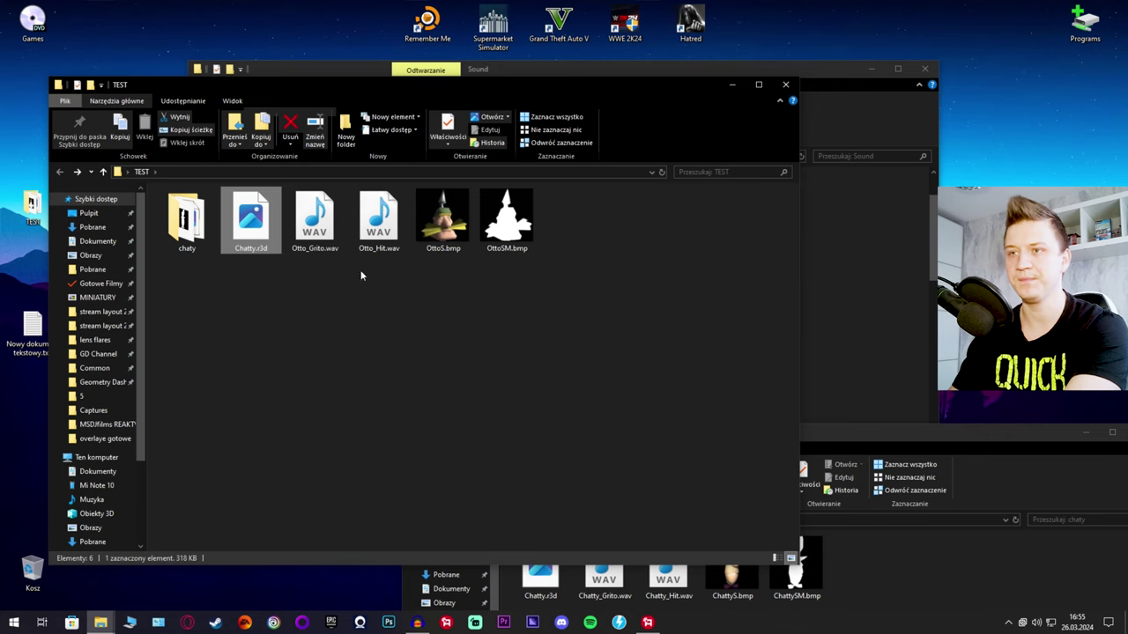
{"action": "left_click", "coordinate": [321, 236]}
{"action": "right_click", "coordinate": [321, 235]}
{"action": "left_click", "coordinate": [380, 487]}
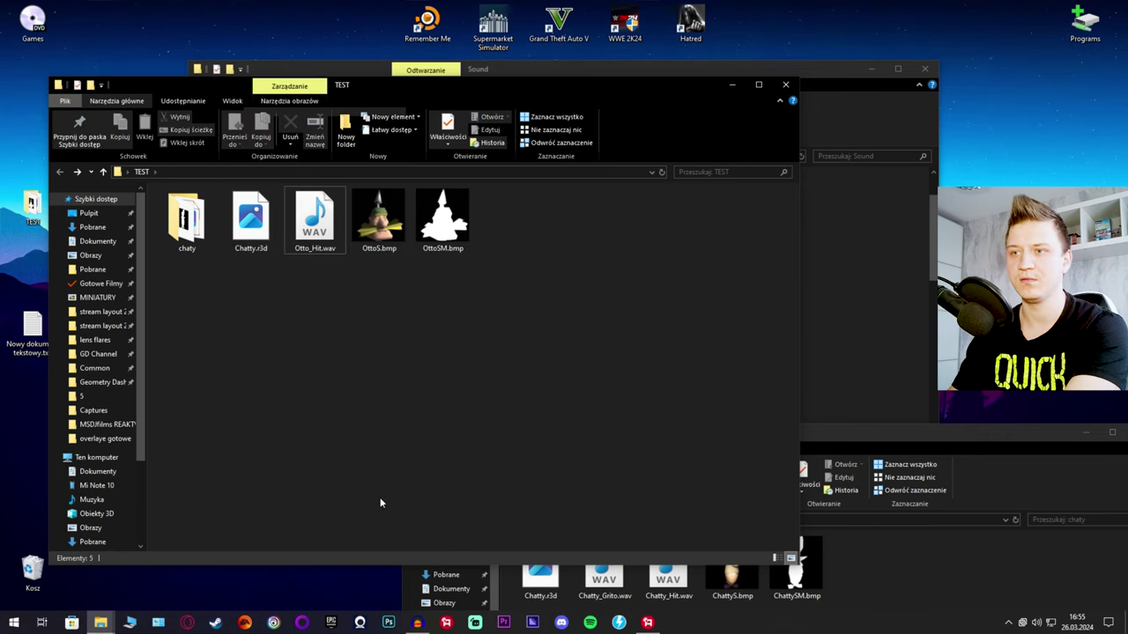
{"action": "right_click", "coordinate": [372, 332]}
{"action": "left_click", "coordinate": [414, 381]}
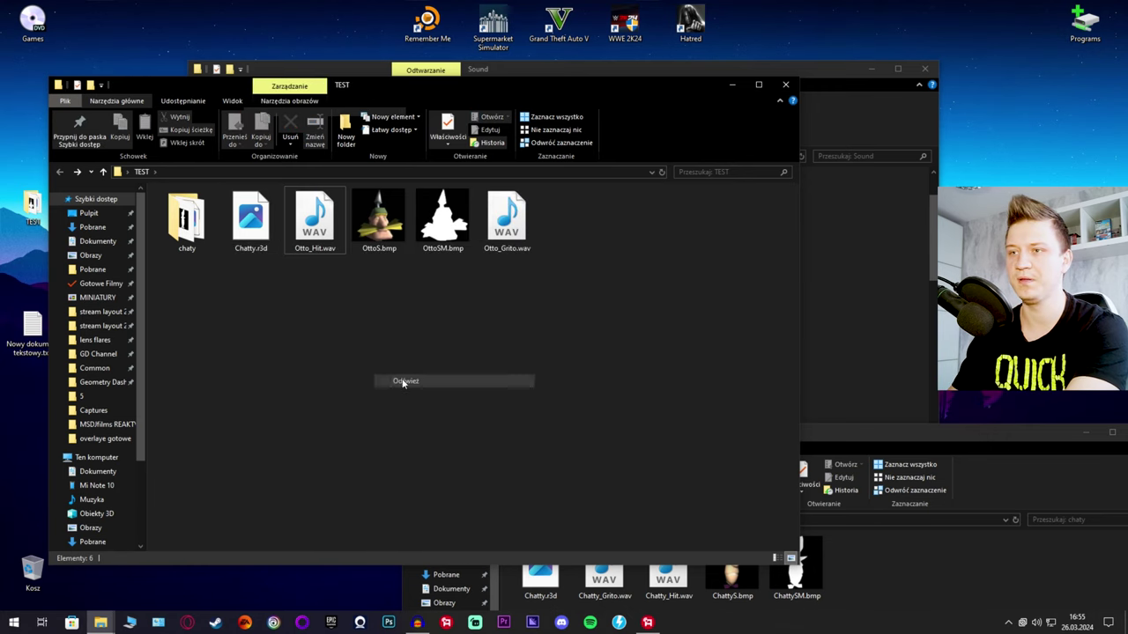
- Rename Otto_Grito.wav in the TEST folder as Chatty_Grito.wav
{"action": "right_click", "coordinate": [315, 230]}
{"action": "left_click", "coordinate": [377, 502]}
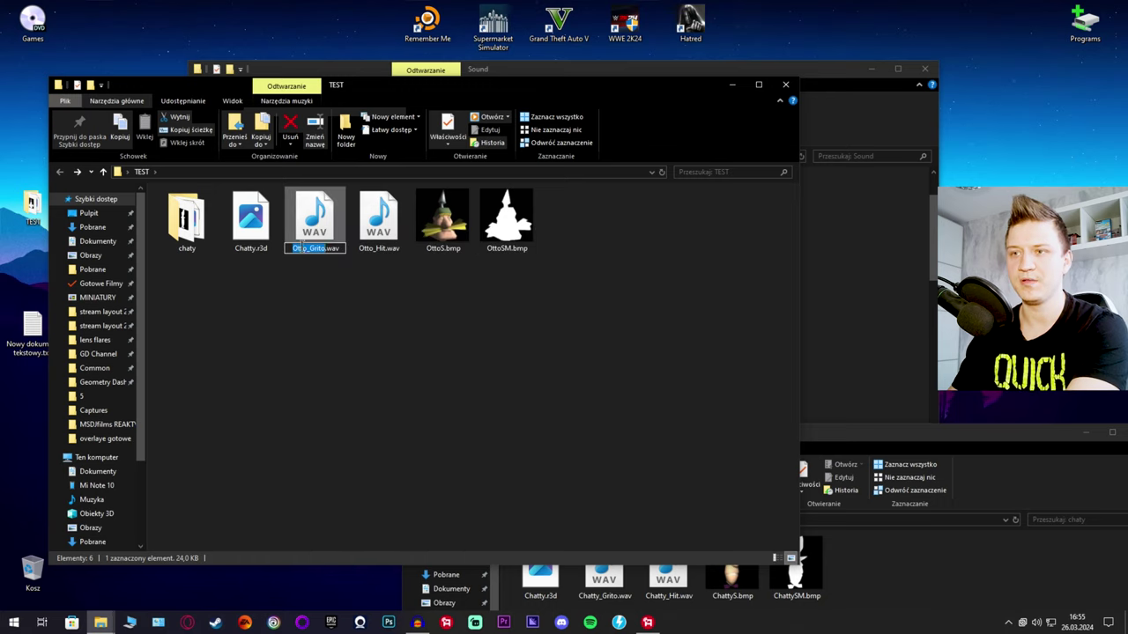
{"action": "left_click", "coordinate": [304, 248]}
{"action": "key", "text": "BackSpace"}
{"action": "key", "text": "BackSpace"}
{"action": "key", "text": "BackSpace"}
{"action": "key", "text": "BackSpace"}
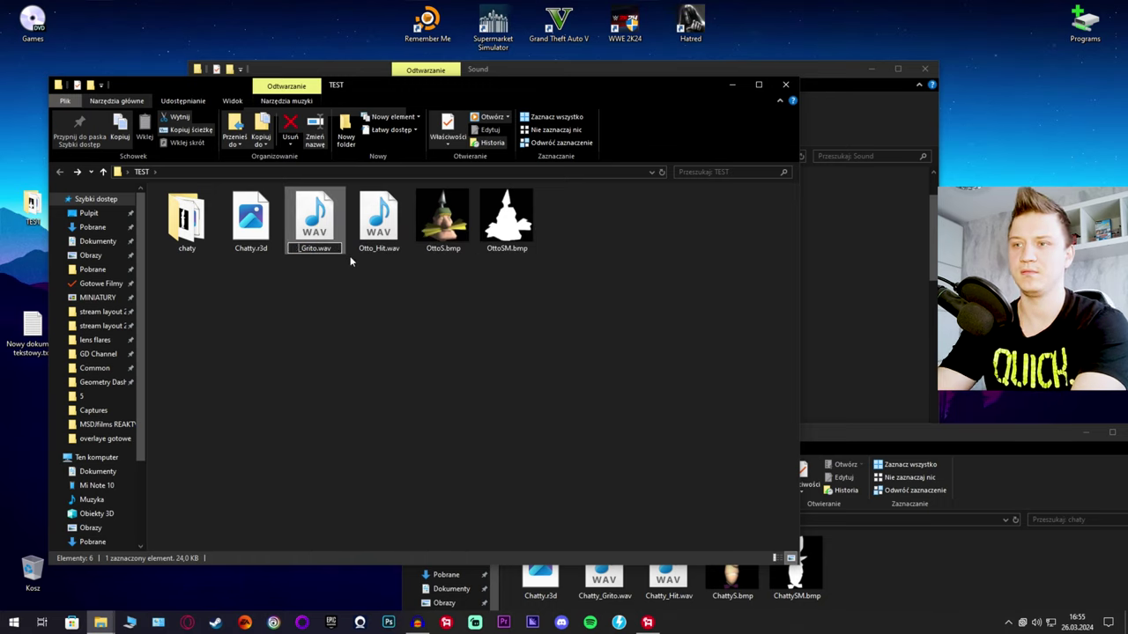
{"action": "type", "text": "Chatty"}
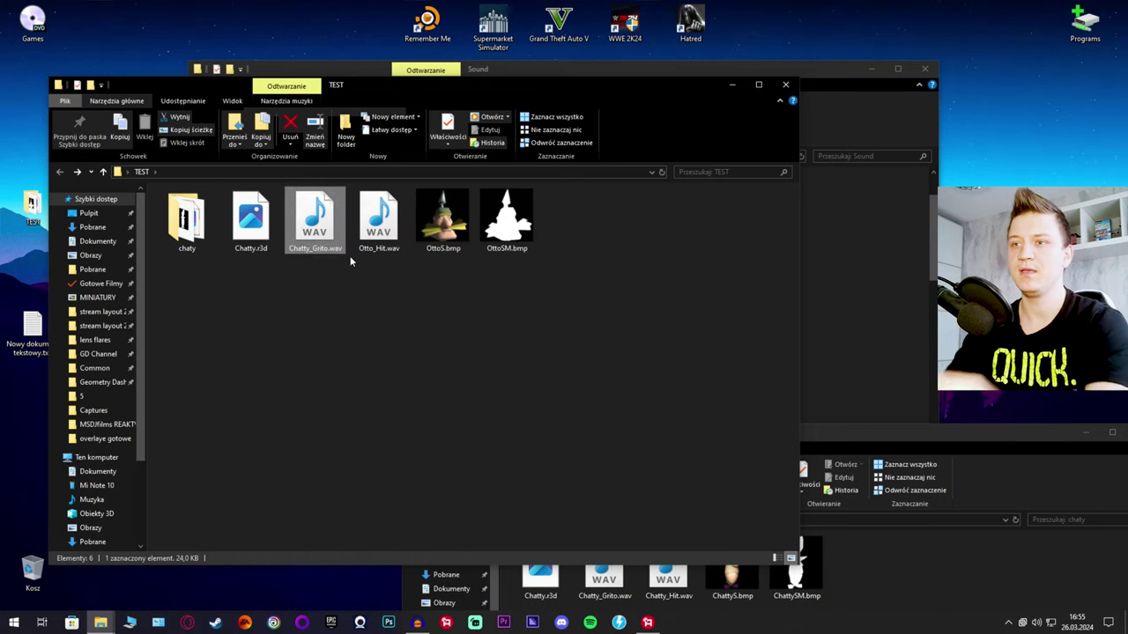
- Rename Otto_Hit.wav in the TEST folder as Chatty_Hit.wav
{"action": "left_click", "coordinate": [363, 279]}
{"action": "right_click", "coordinate": [376, 235]}
{"action": "left_click", "coordinate": [433, 504]}
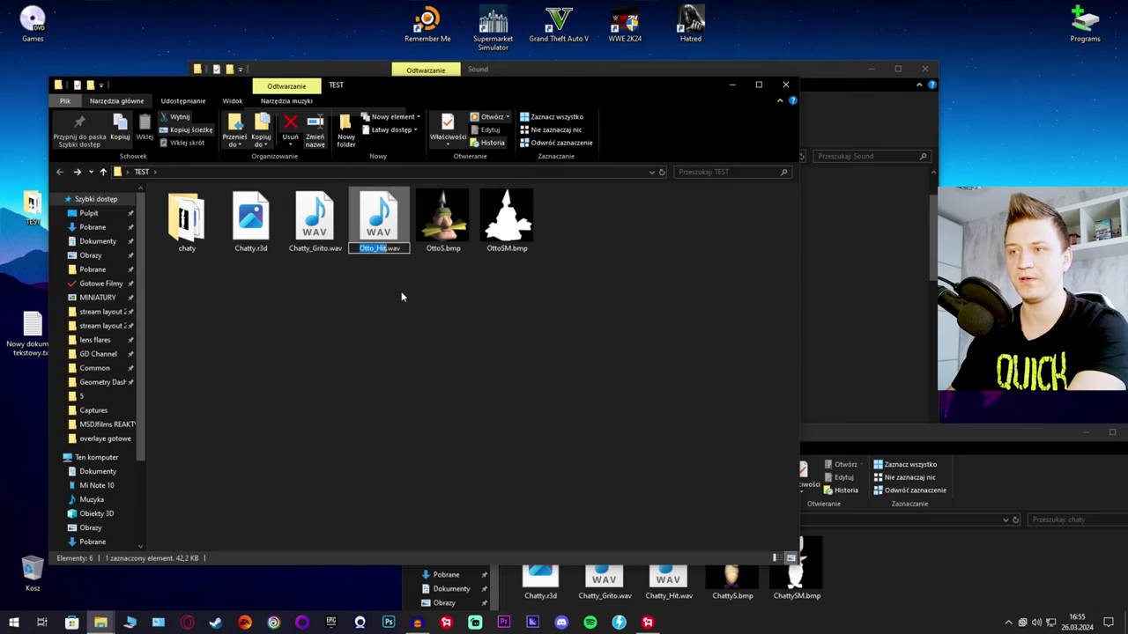
{"action": "key", "text": "Left"}
{"action": "key", "text": "Right"}
{"action": "key", "text": "Right"}
{"action": "key", "text": "Right"}
{"action": "key", "text": "BackSpace"}
{"action": "key", "text": "BackSpace"}
{"action": "key", "text": "BackSpace"}
{"action": "key", "text": "Delete"}
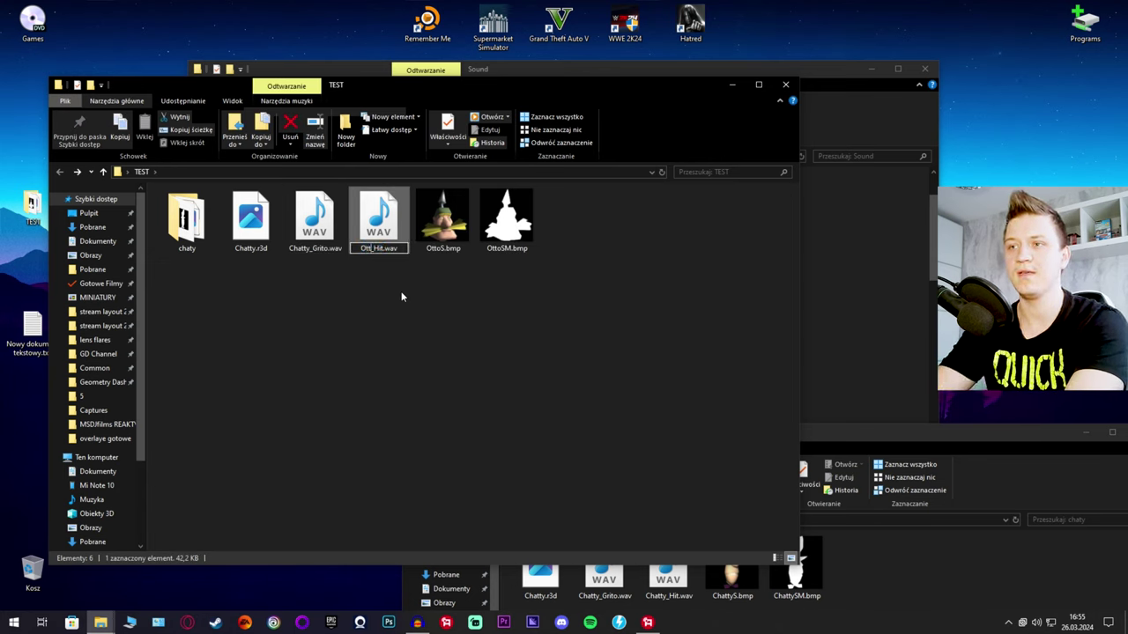
{"action": "type", "text": "Chatty"}
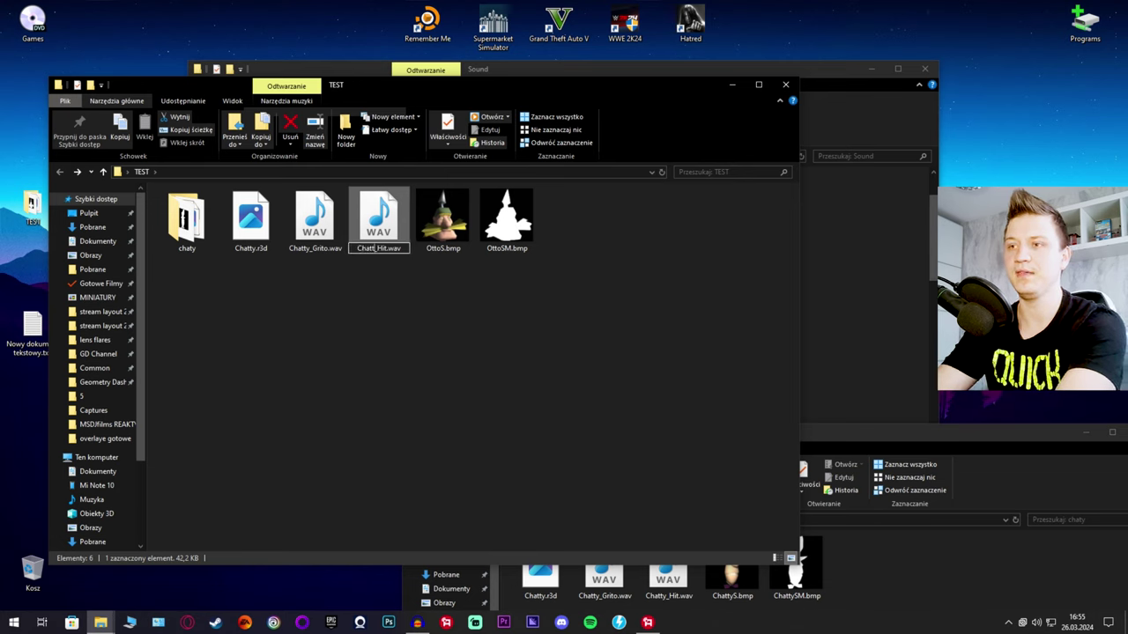
{"action": "key", "text": "Return"}
- Begin renaming the OttoS.bmp image in the TEST folder
{"action": "right_click", "coordinate": [425, 223]}
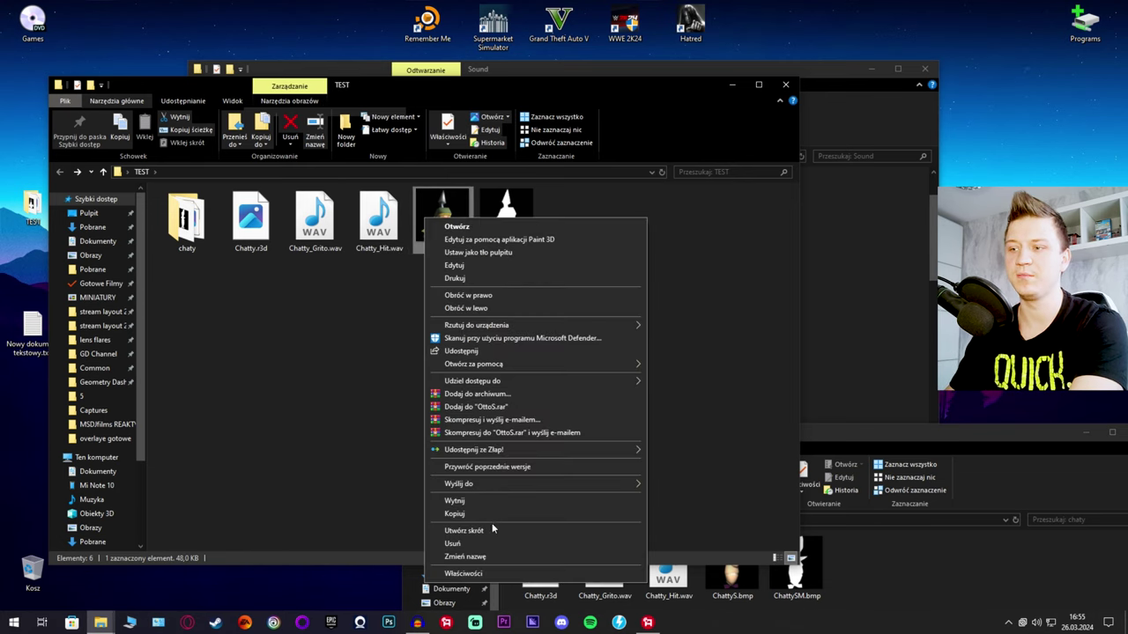